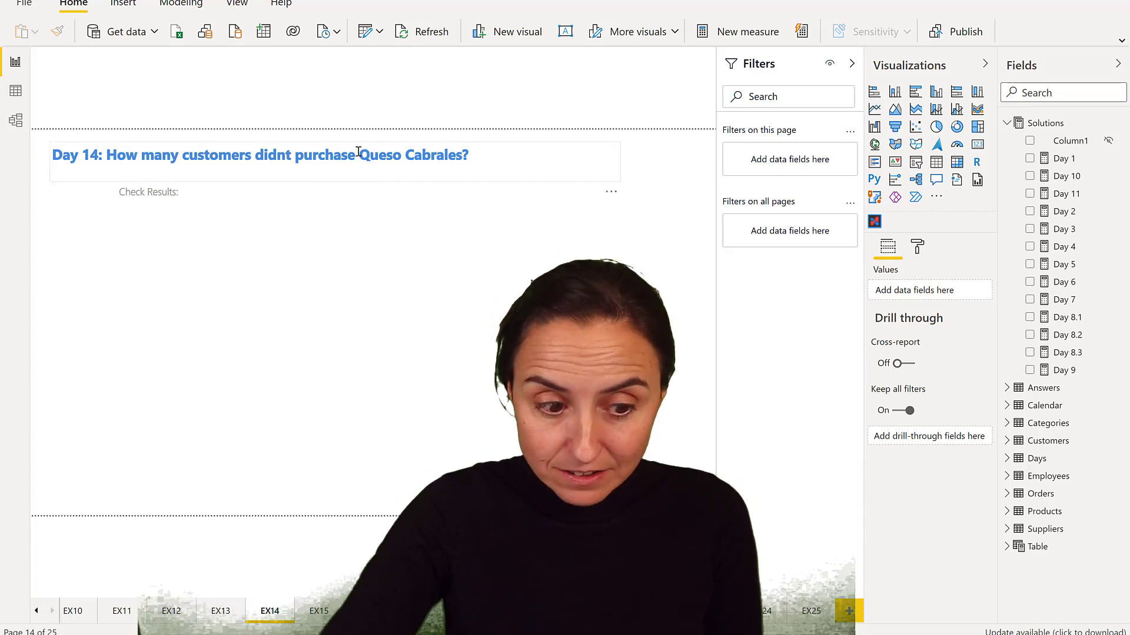
Add a table of customer CompanyName to the page, then enlarge and reposition it
type("cust")
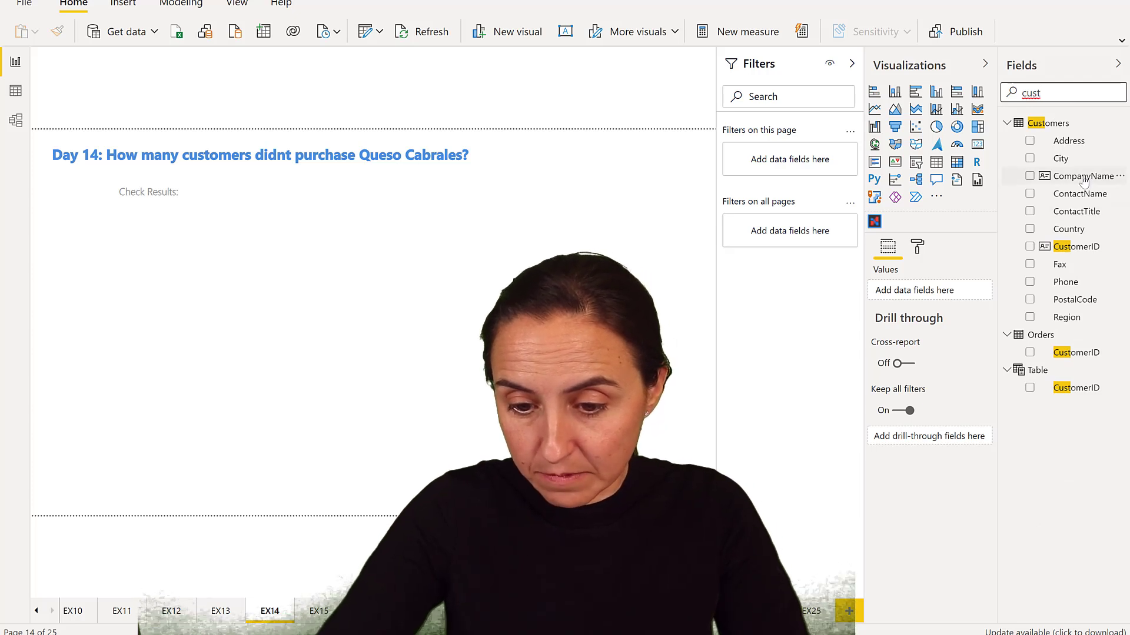
left_click_drag(1083, 180, 164, 318)
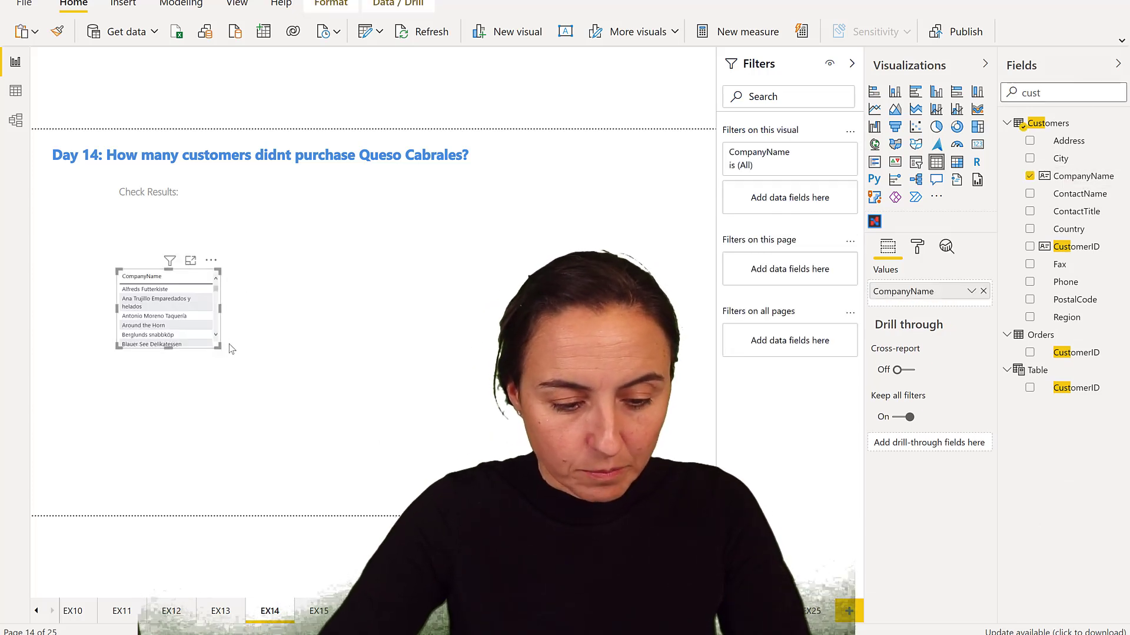
left_click_drag(221, 346, 347, 516)
left_click_drag(305, 390, 246, 369)
left_click_drag(1068, 92, 990, 93)
Add Total sales and ProductName as table columns and enlarge the table to show more rows
type("sal")
left_click_drag(1074, 195, 196, 374)
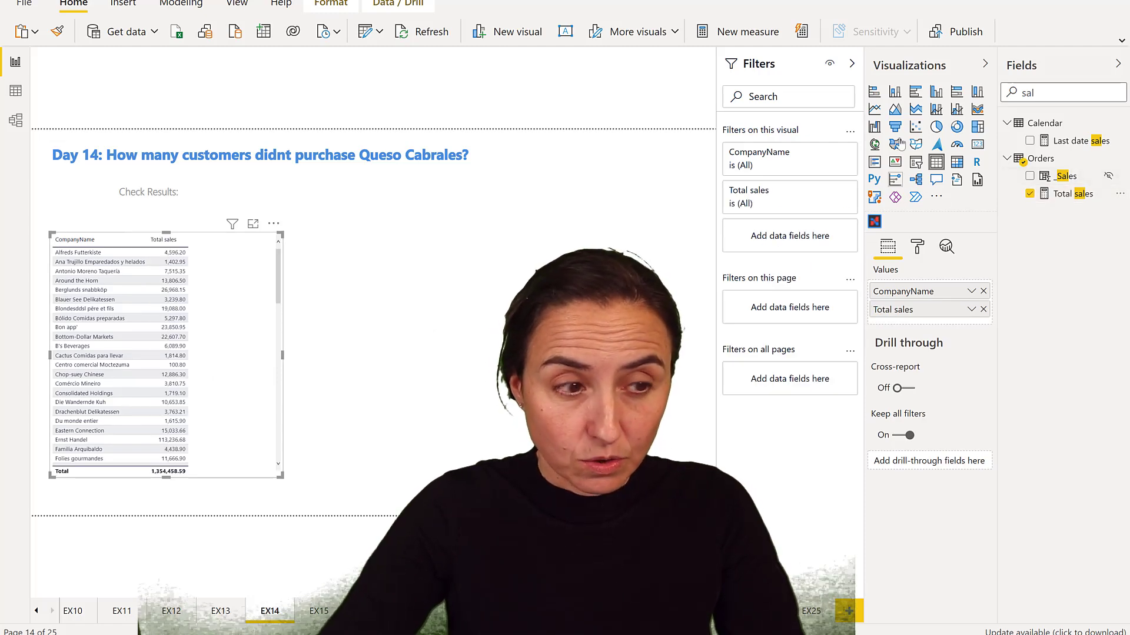
key("ctrl+a")
type("prod")
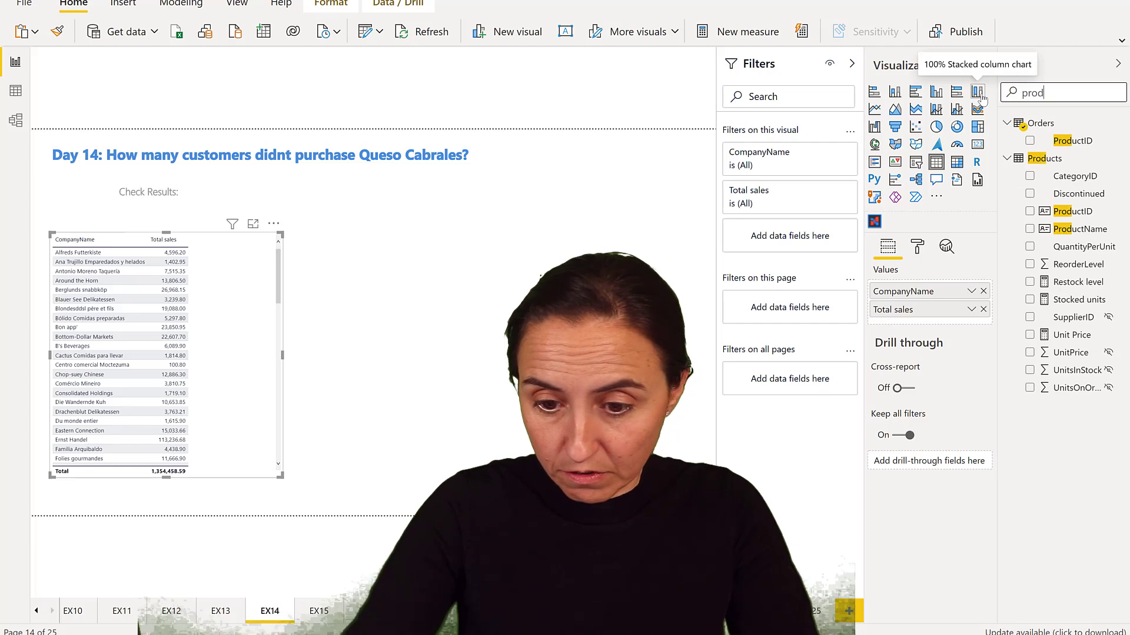
left_click_drag(1079, 229, 243, 384)
left_click_drag(281, 475, 333, 489)
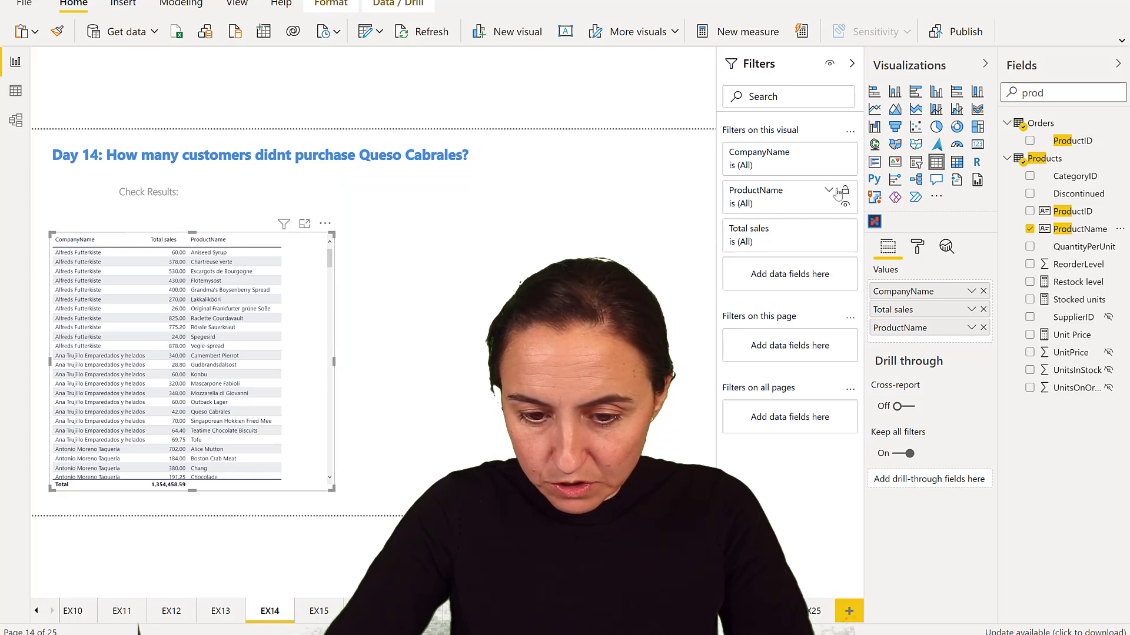
Filter the table to Queso Cabrales and make the fourth field a Count of CompanyName
left_click(828, 190)
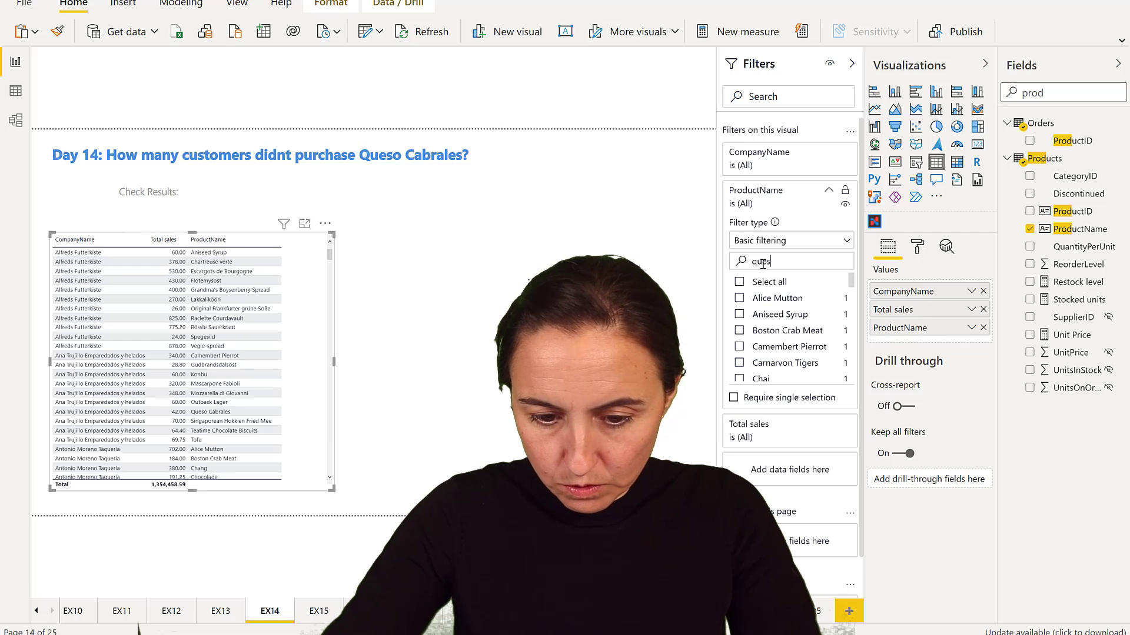
left_click(776, 283)
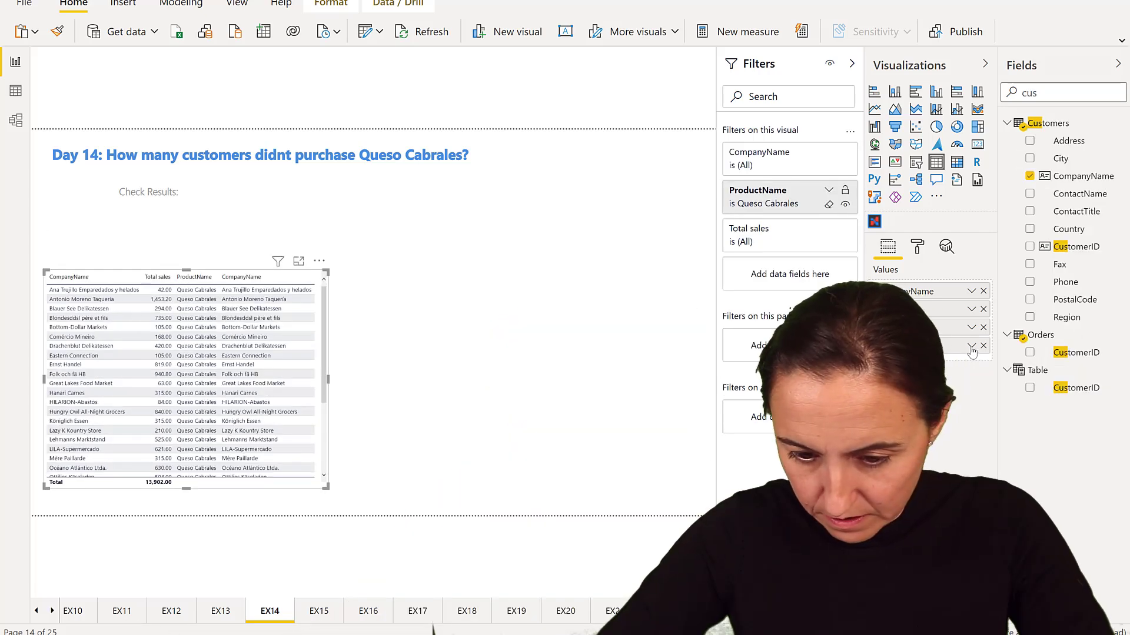
left_click(972, 346)
left_click(1000, 489)
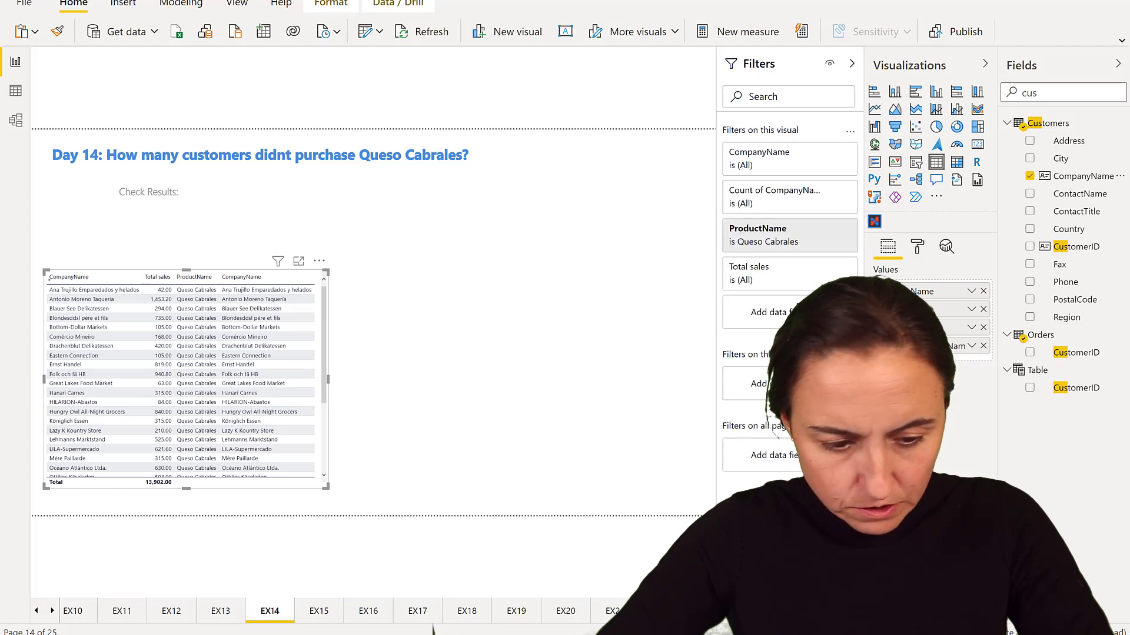
Enable Show items with no data on CompanyName and make the table taller
scroll(224, 377, "down", 4)
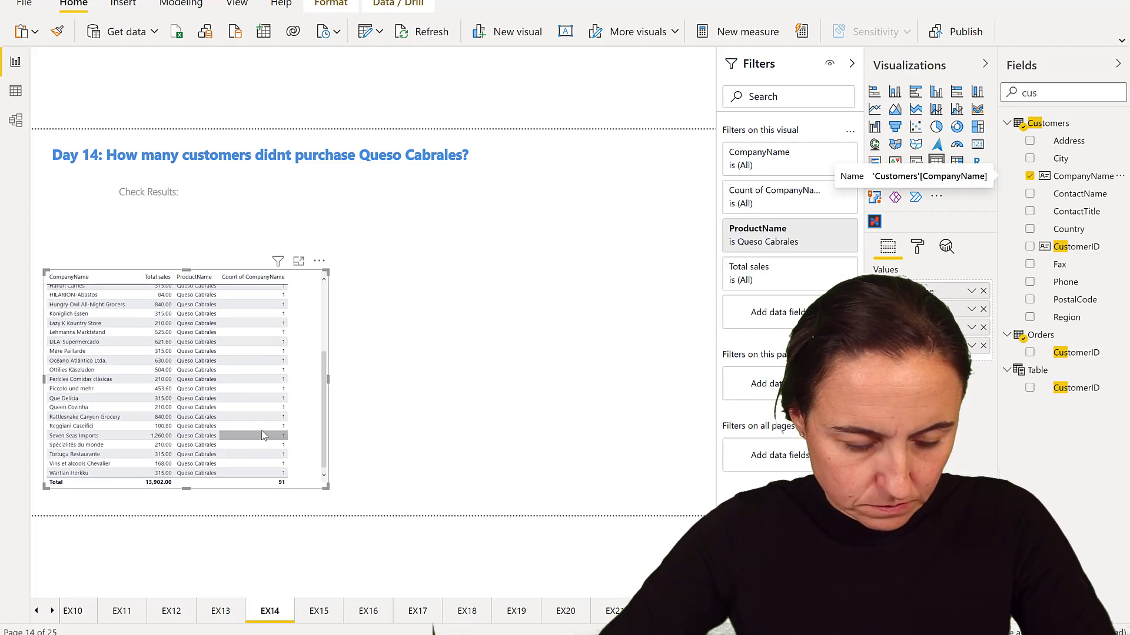
left_click(971, 292)
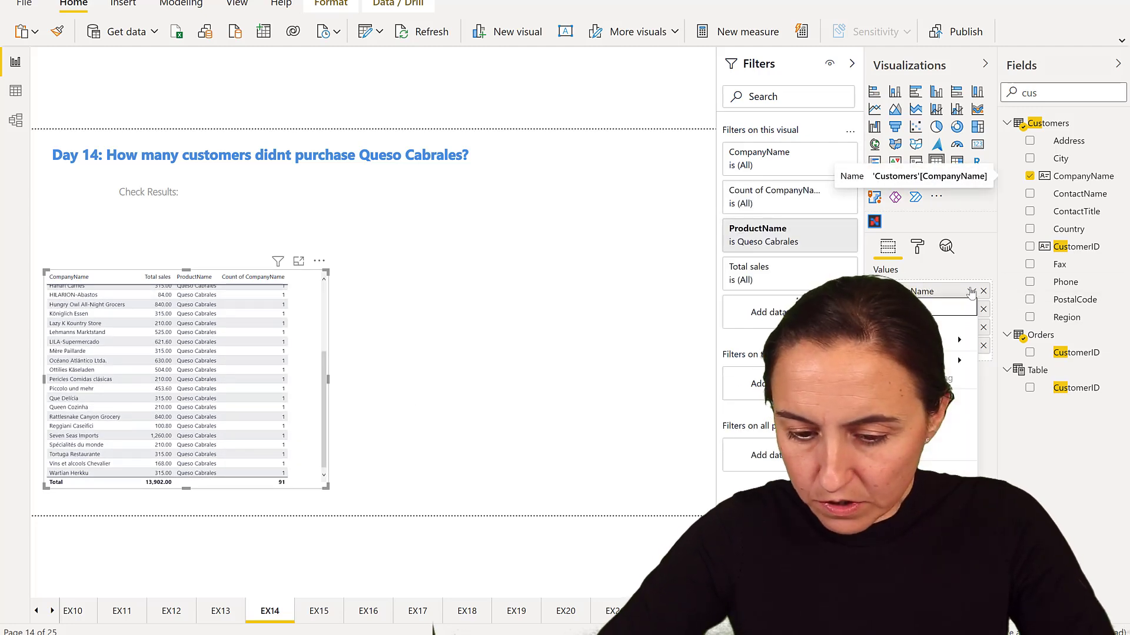
left_click(965, 499)
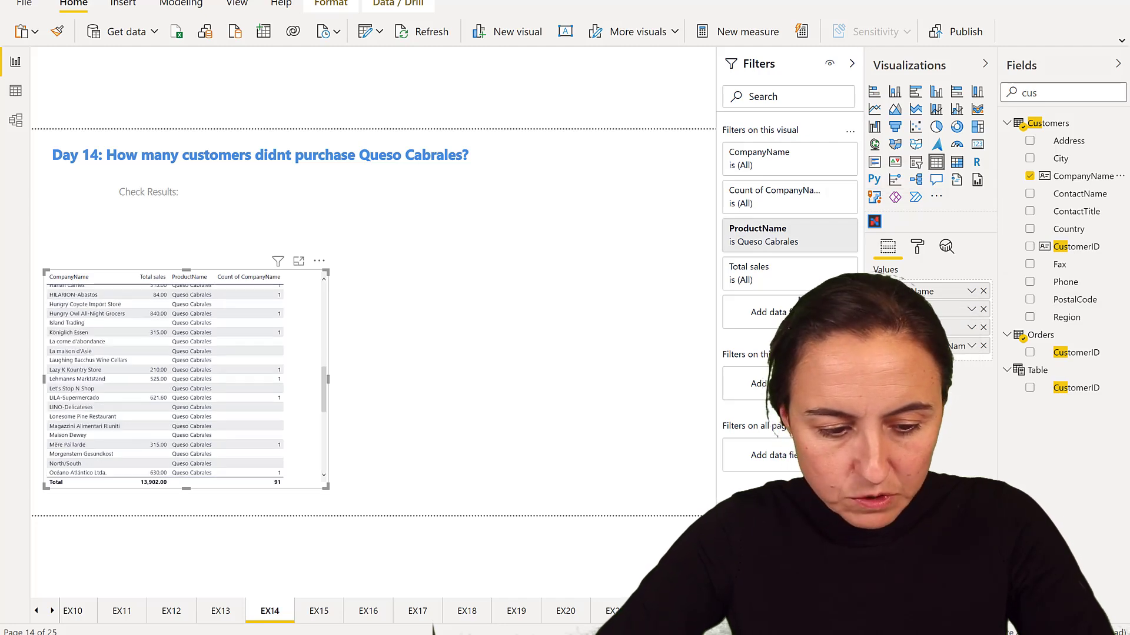
scroll(273, 347, "up", 10)
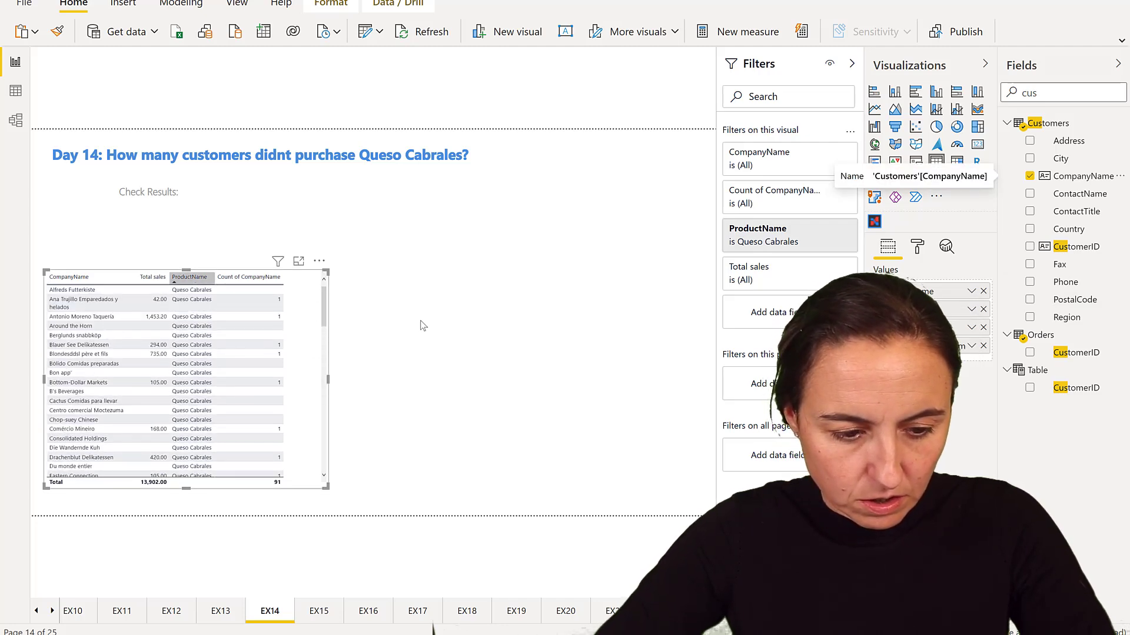
left_click_drag(186, 272, 186, 229)
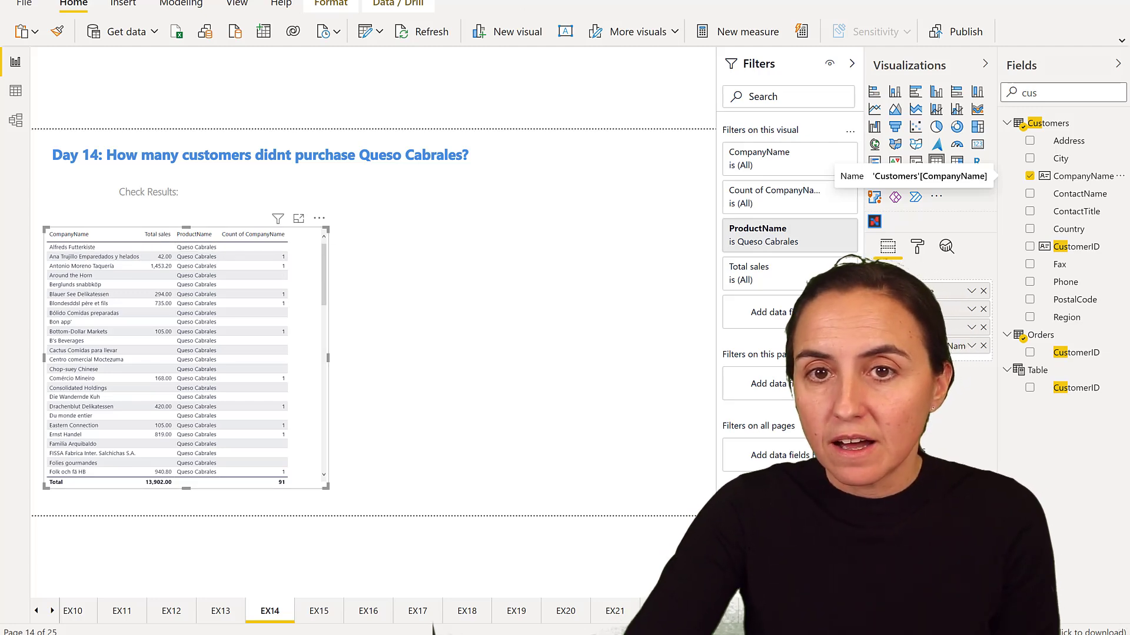
key("alt+Tab")
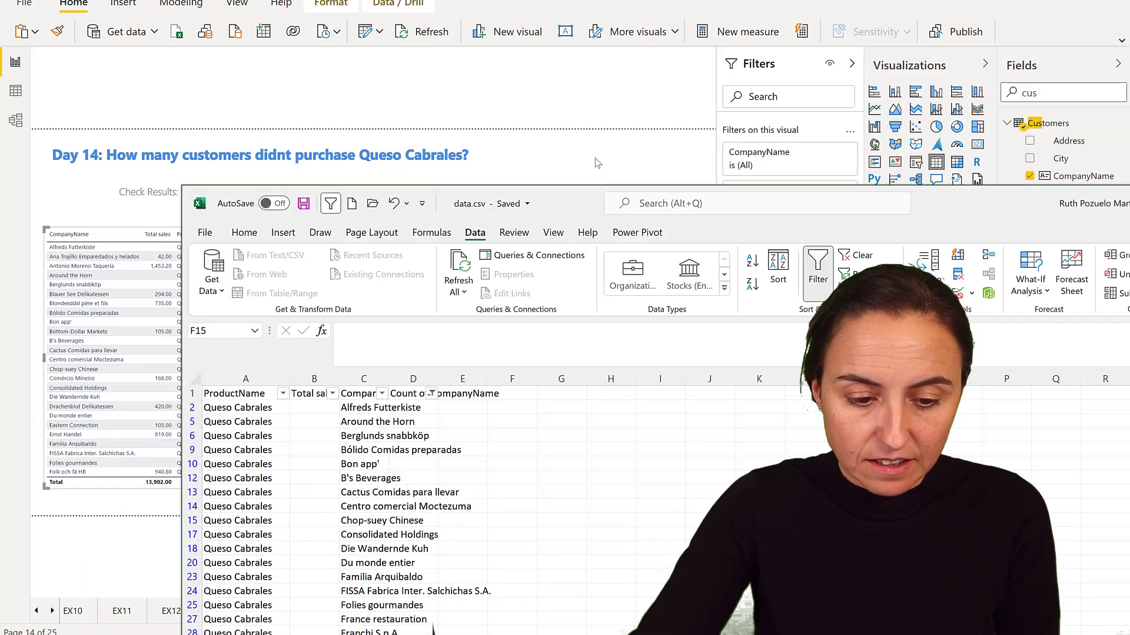
left_click_drag(706, 197, 581, 13)
left_click(496, 222)
scroll(353, 241, "down", 2)
left_click_drag(891, 3, 866, 32)
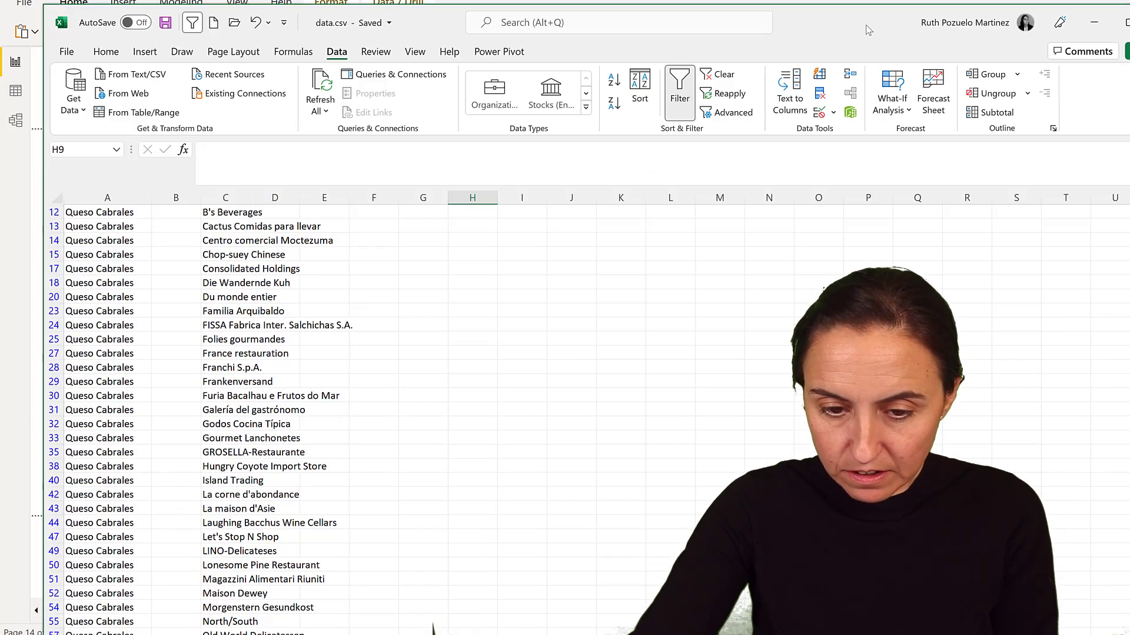
double_click(839, 18)
left_click(182, 157)
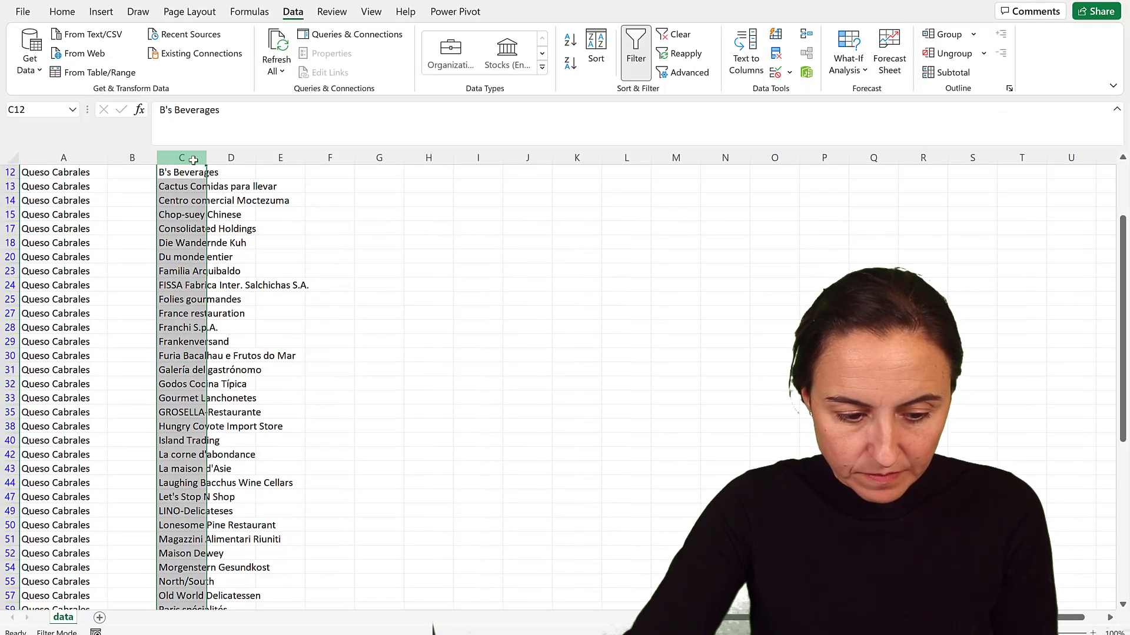
scroll(373, 282, "up", 2)
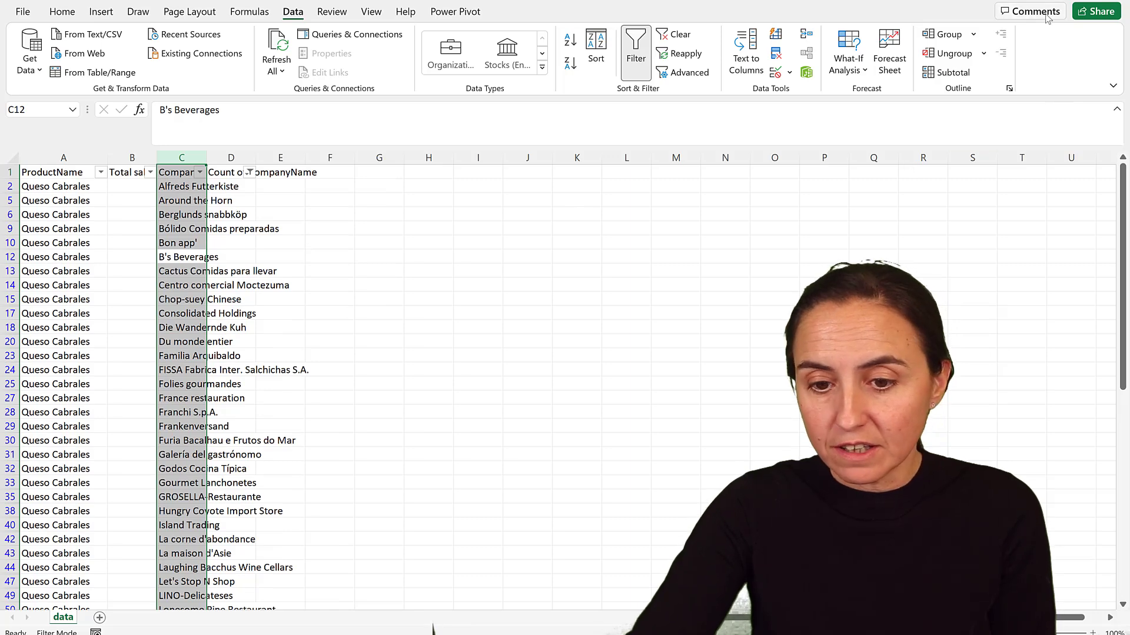
key("alt+Tab")
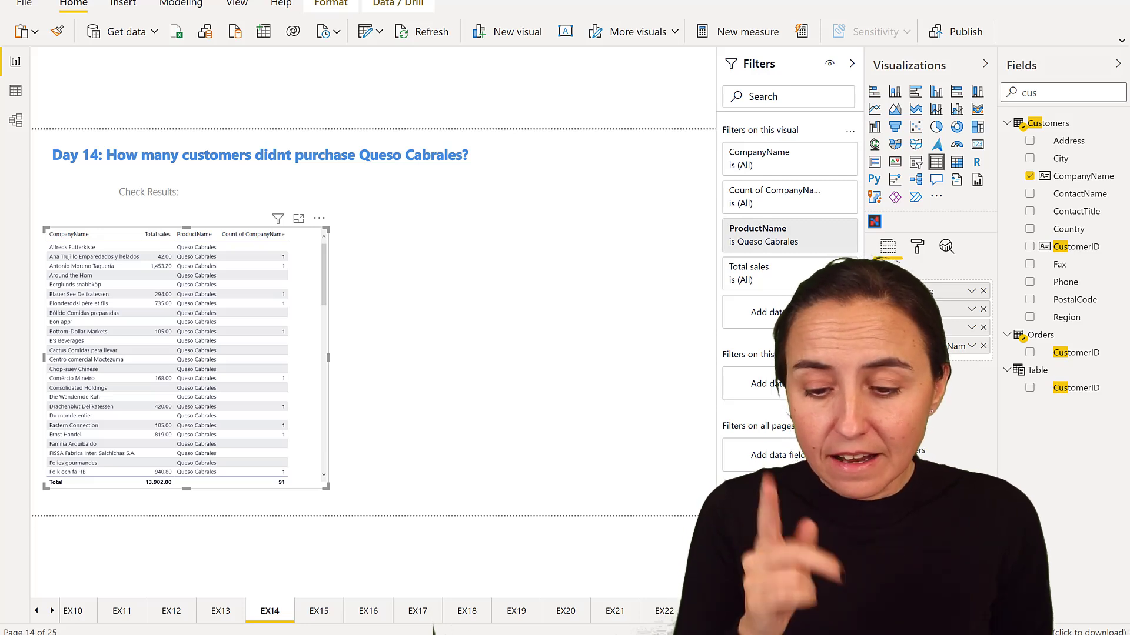
Clear the field search and create a new measure named Day 14 in the Solutions table
double_click(1025, 92)
key("BackSpace")
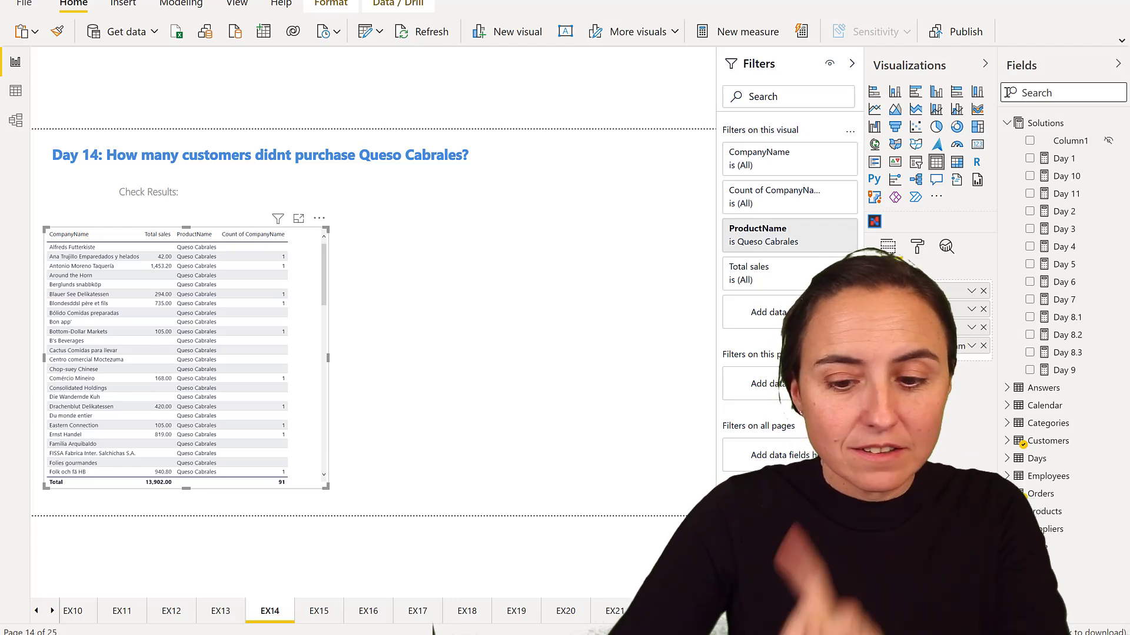
right_click(1045, 123)
left_click(1027, 182)
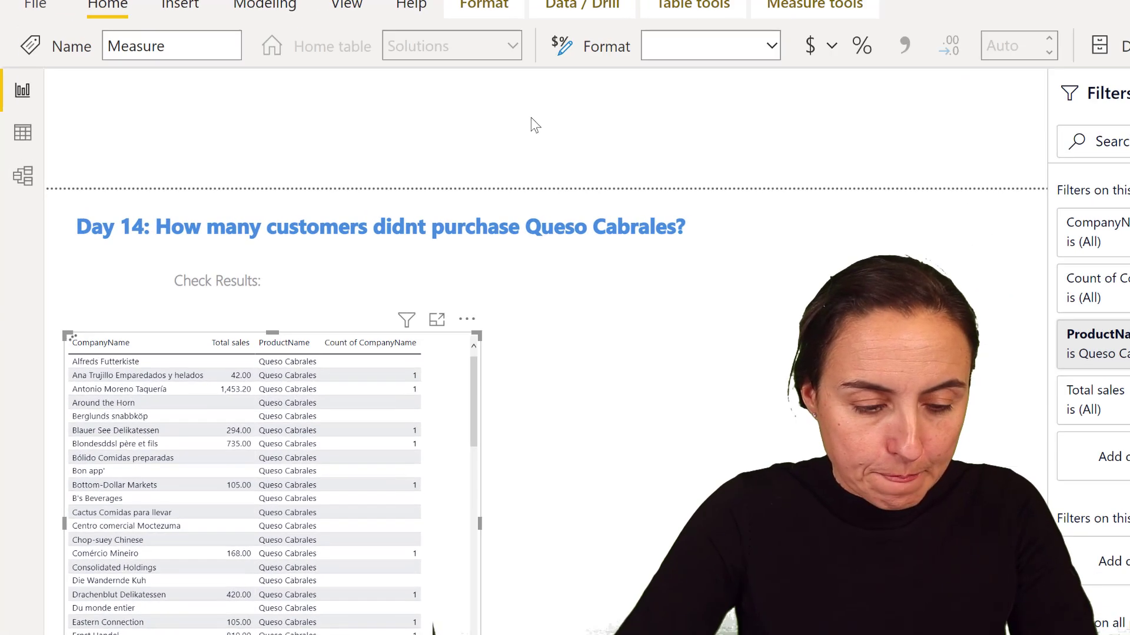
type("Day 1")
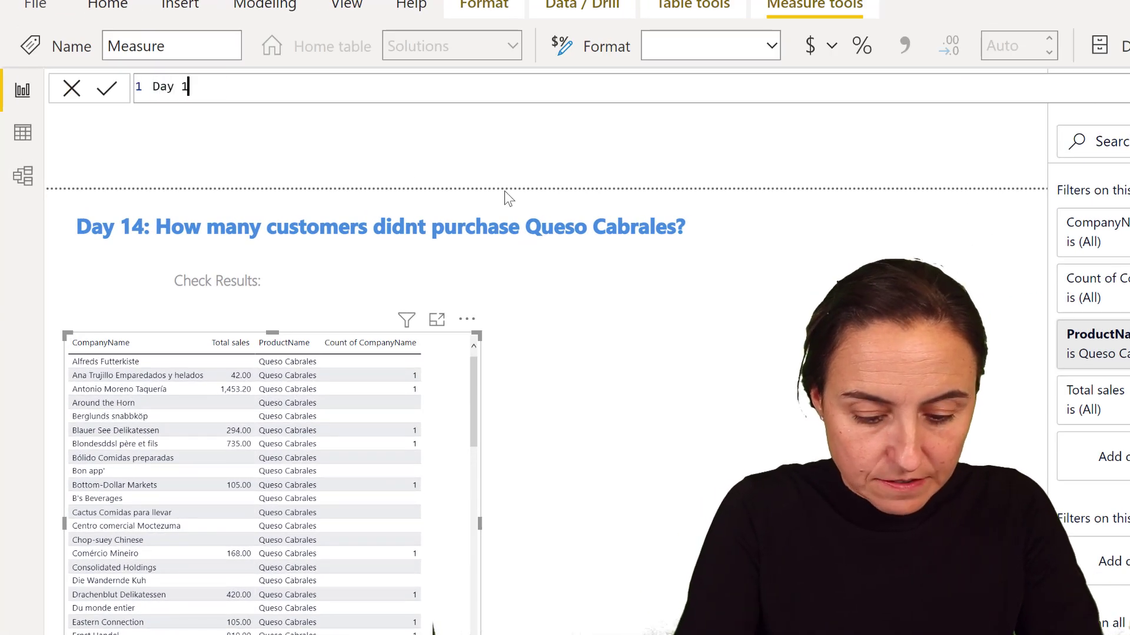
type("4 =")
key("shift+Return")
Enter the formula CALCULATE([Total sales], Products[ProductName]="Queso Cabrales) on the second line
type("ca")
key("Tab")
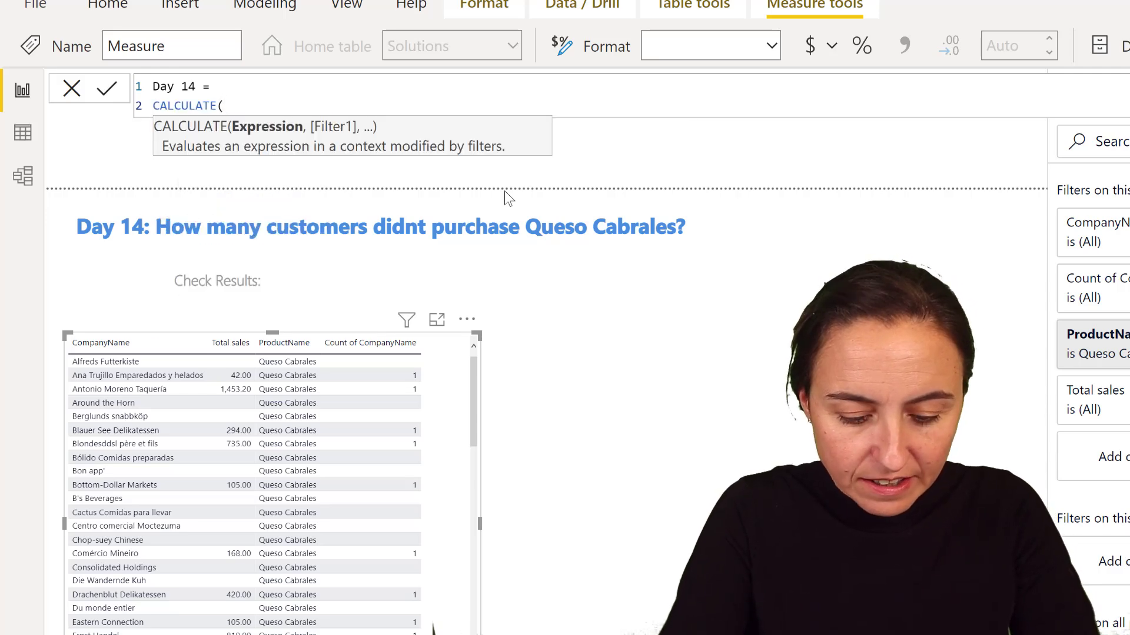
type("[to")
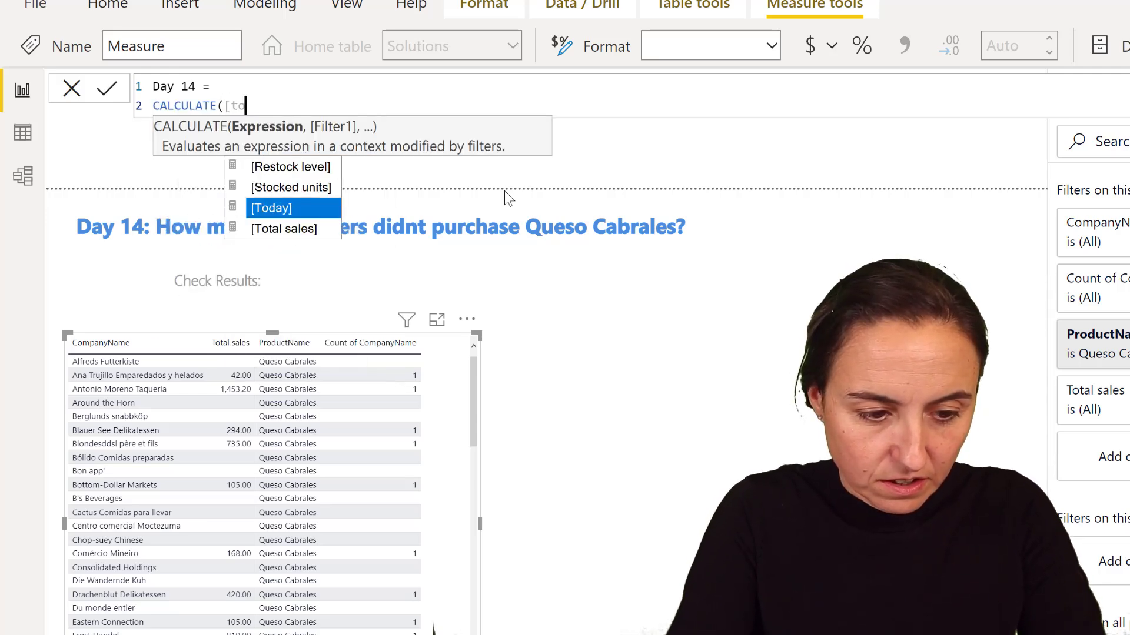
key("Down")
key("Tab")
type(", pro")
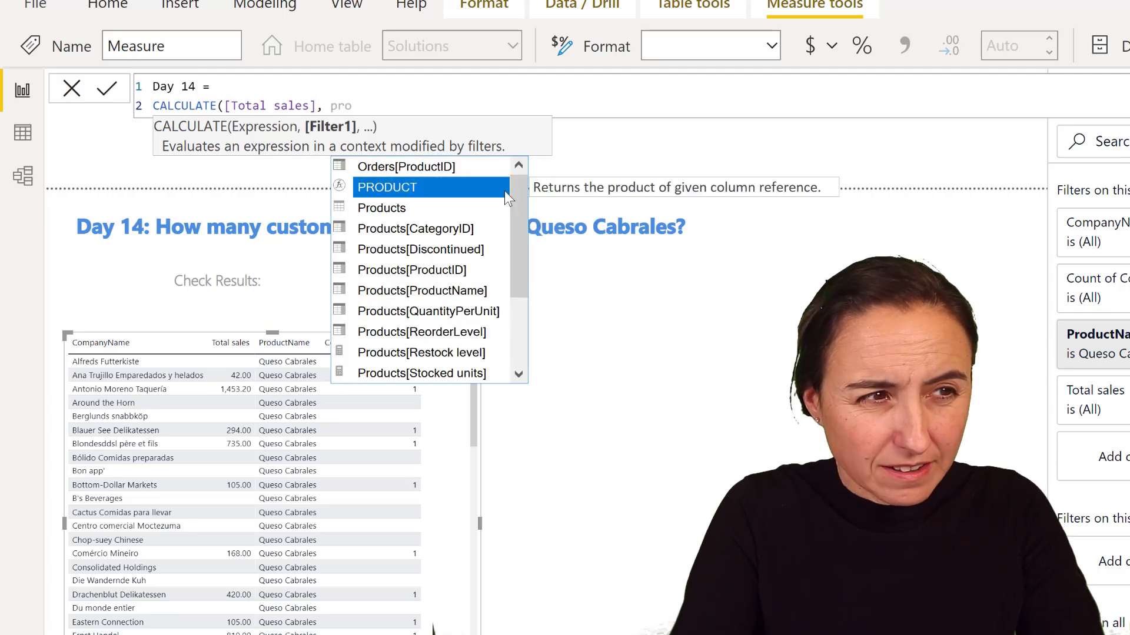
key("BackSpace")
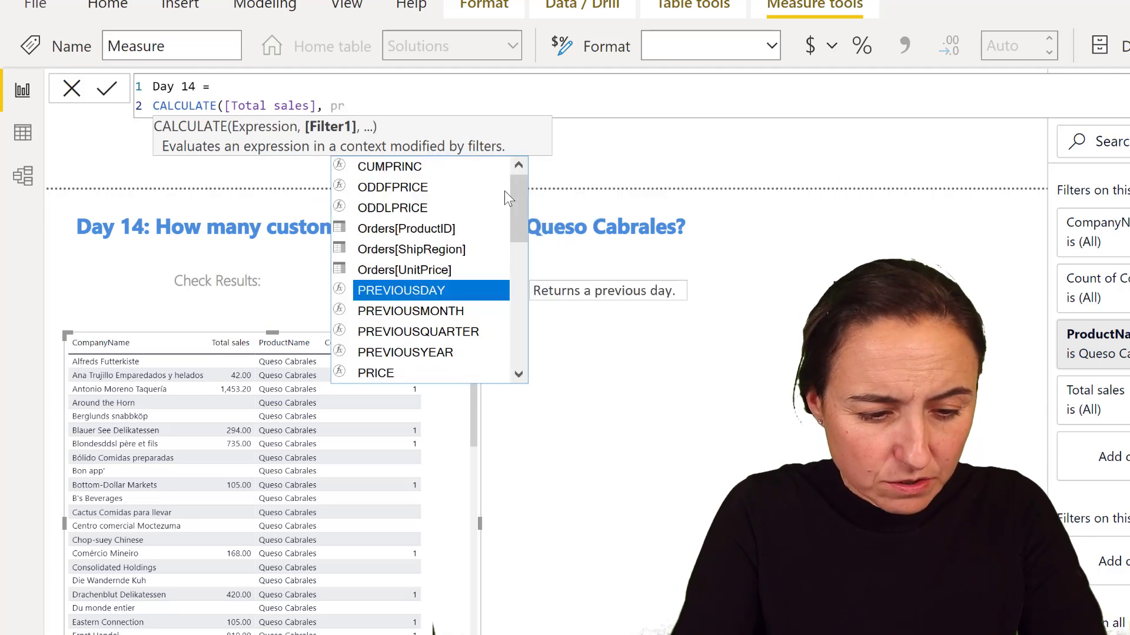
type("oduc")
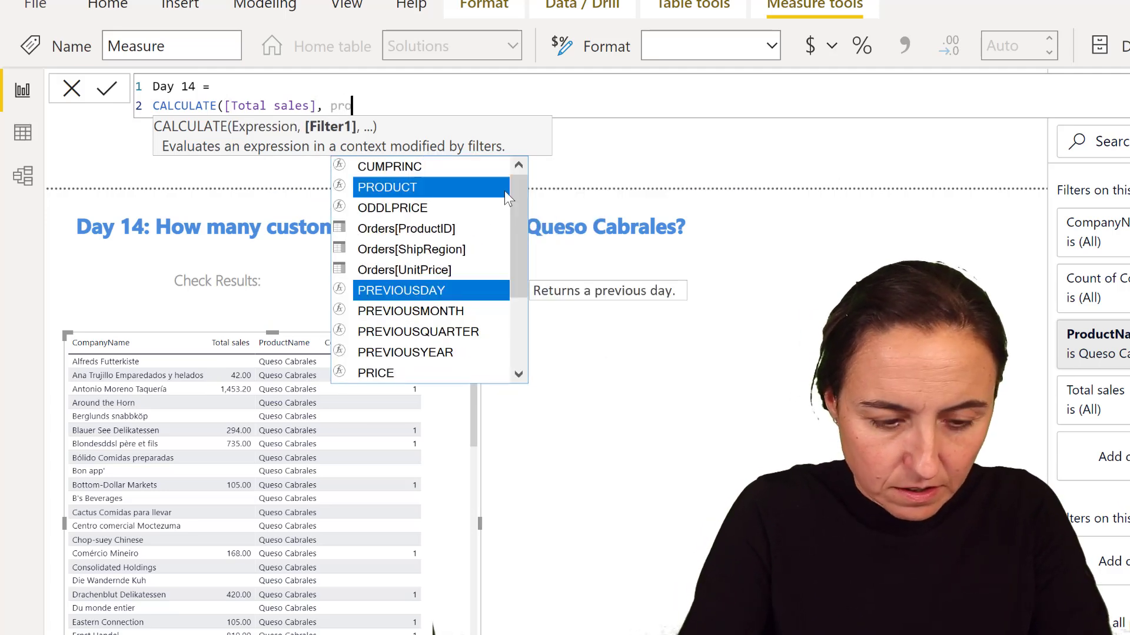
key("Down")
key("Down")
key("Down")
key("Down")
key("Down")
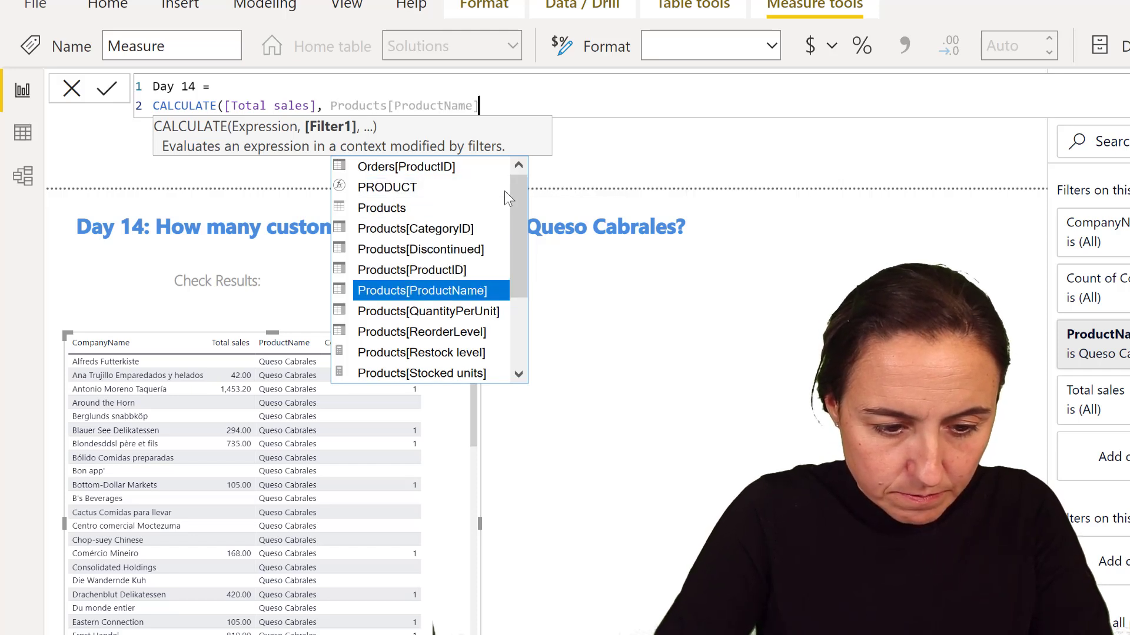
key("Tab")
type("=\"Queso ")
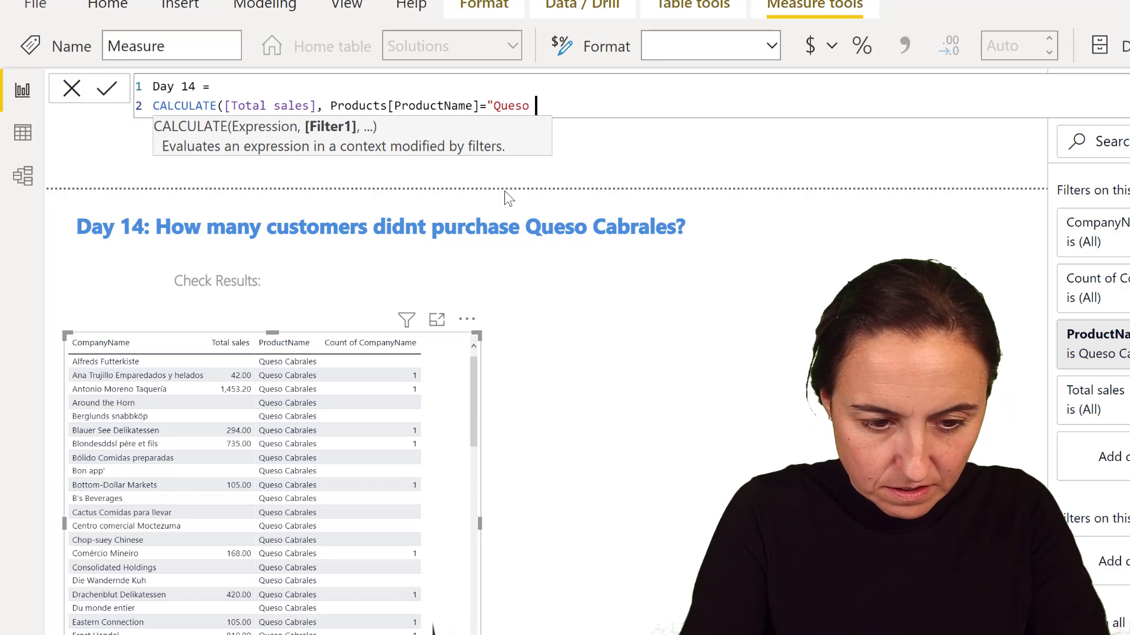
type("Cabrales)")
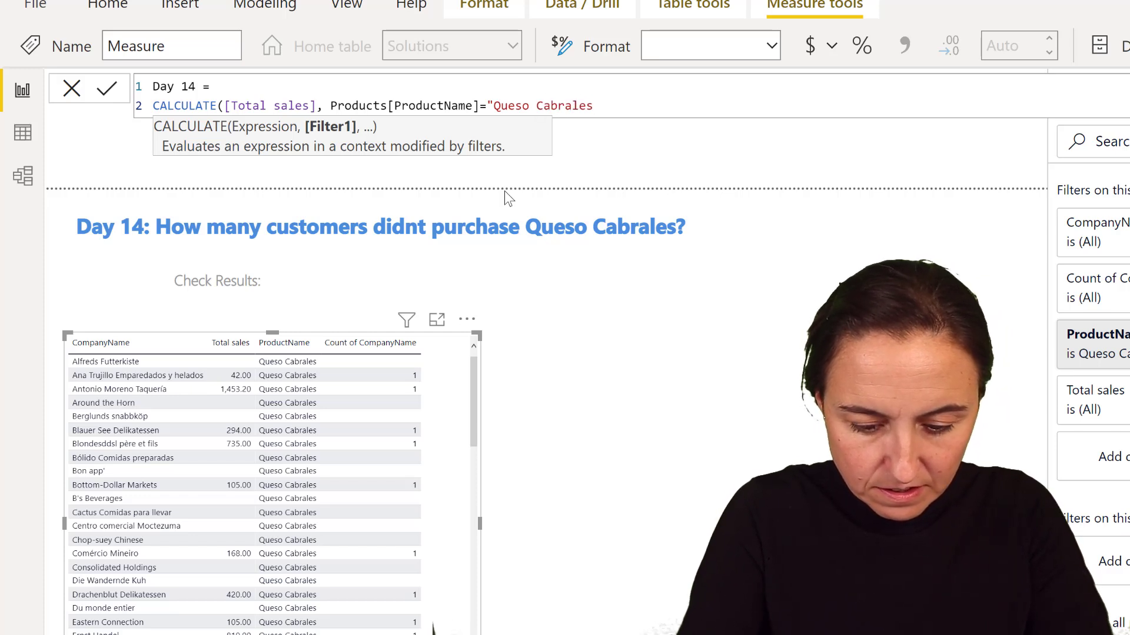
Wrap the CALCULATE expression inside ISBLANK(...)
left_click(291, 93)
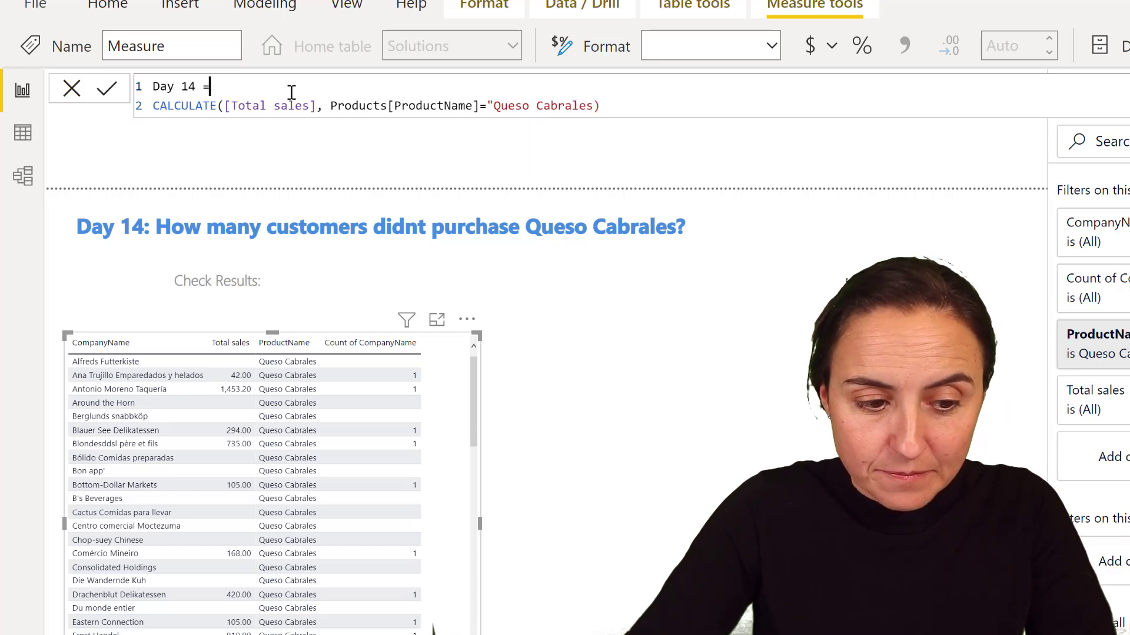
key("Return")
type("isb")
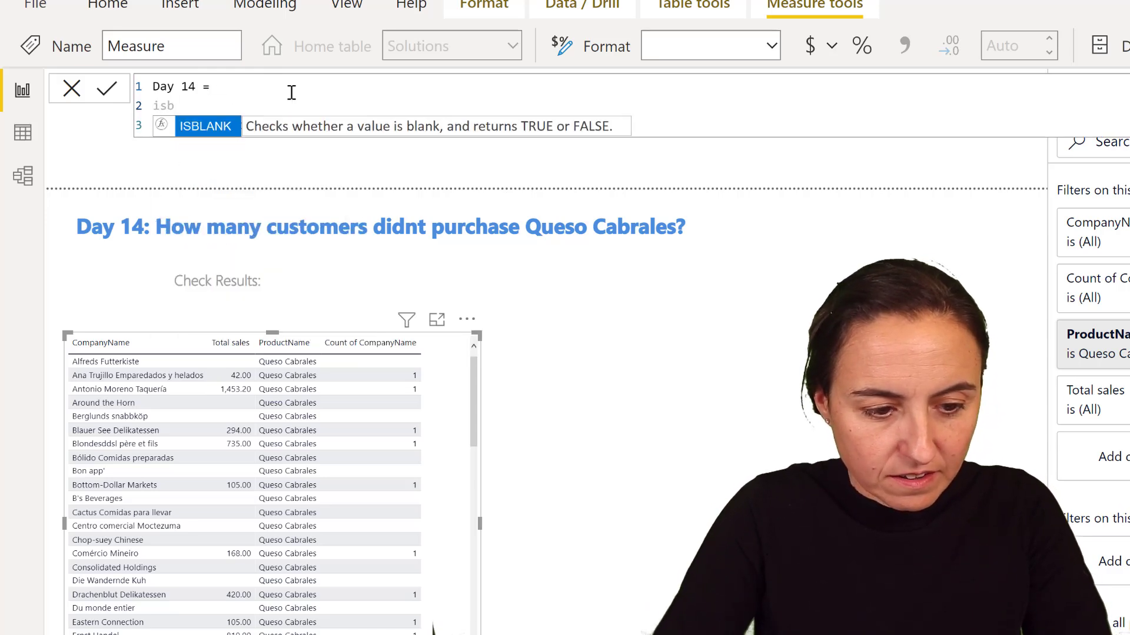
key("Tab")
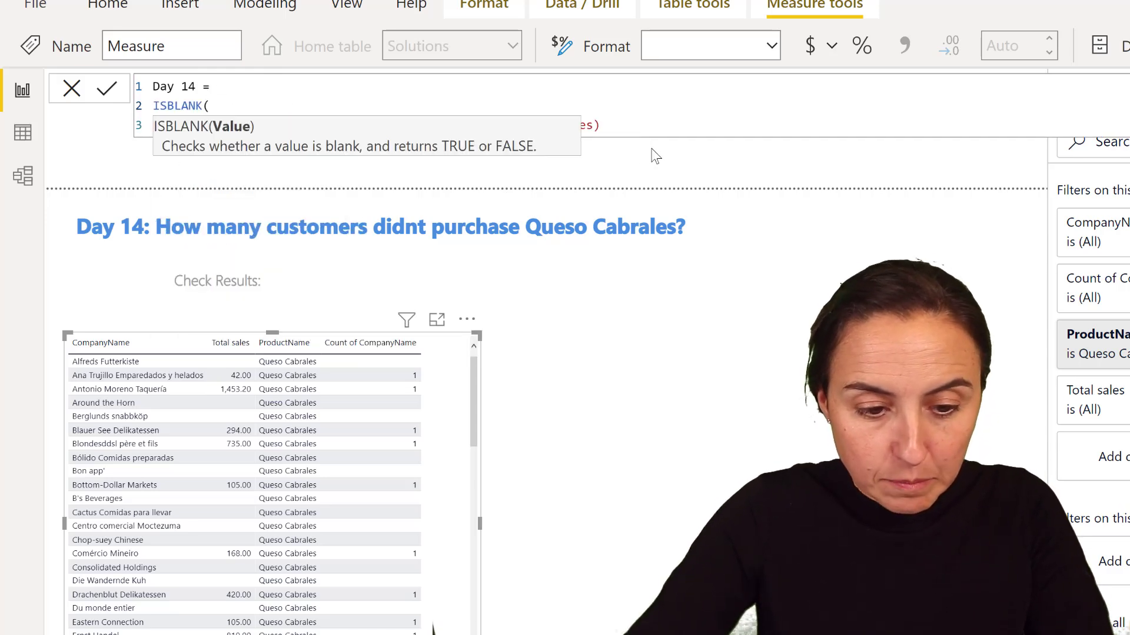
left_click(684, 125)
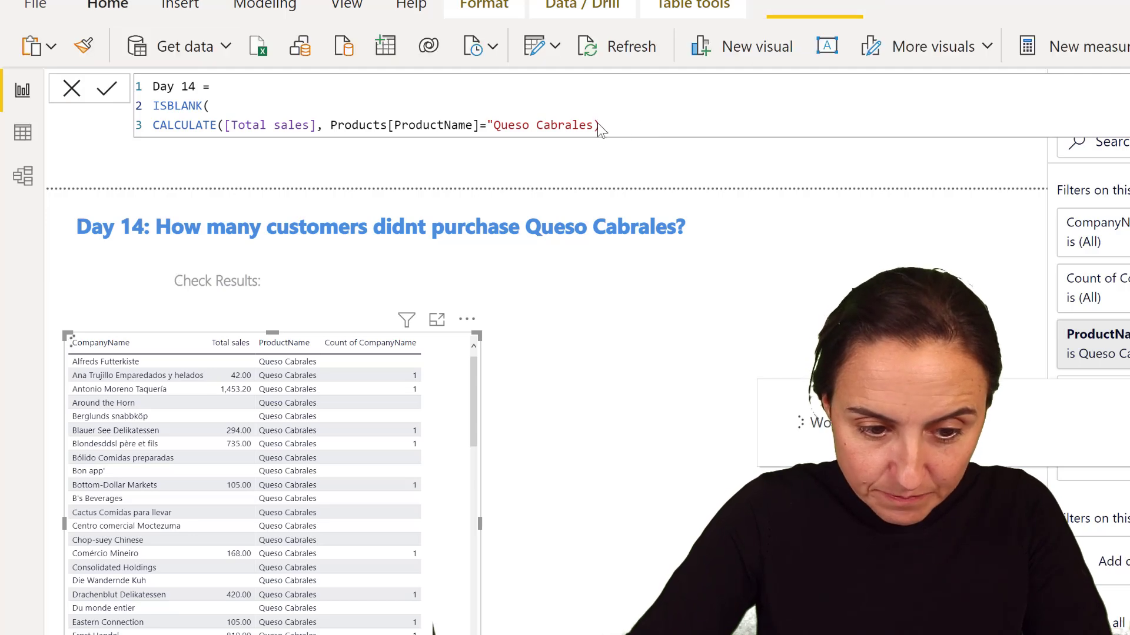
type("))")
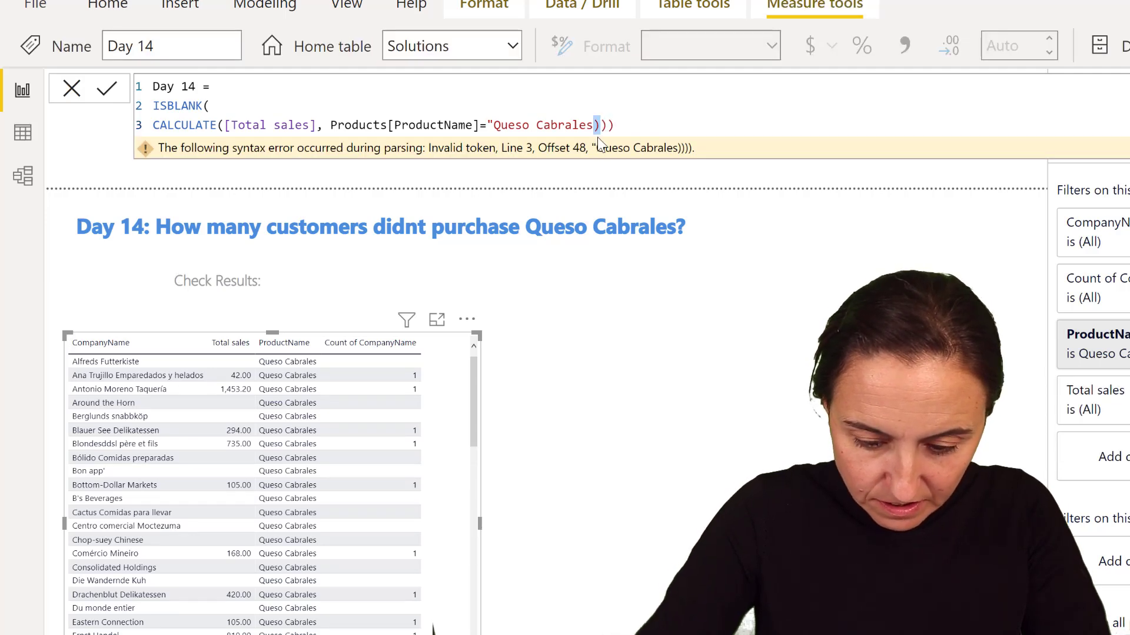
key("Right")
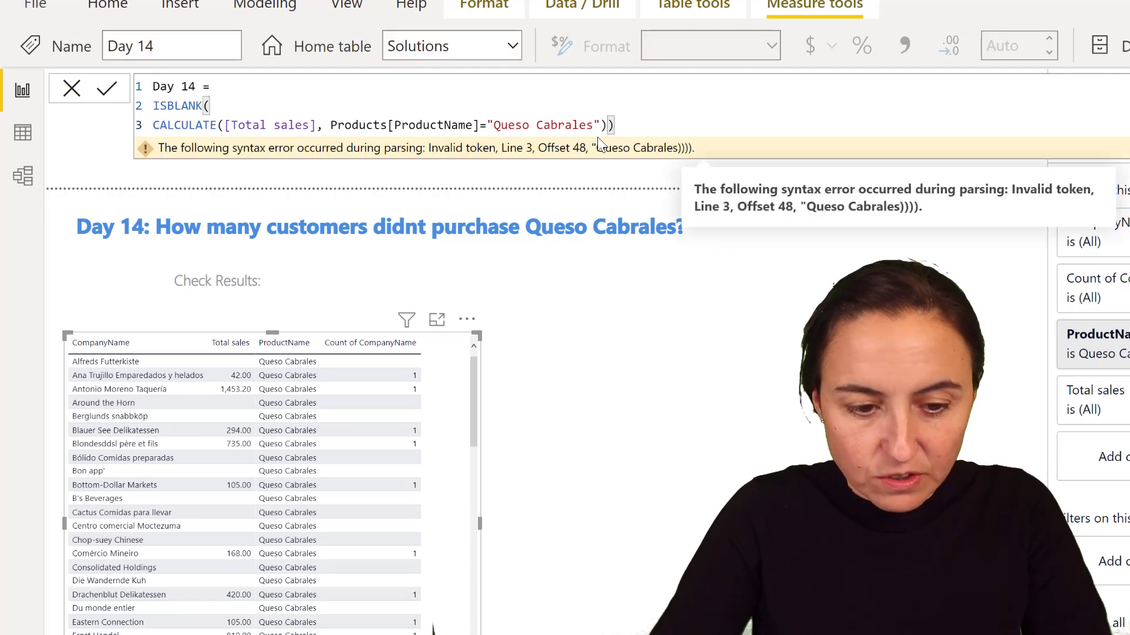
Wrap the ISBLANK test in IF(..., 1, 0)
left_click(265, 83)
key("Return")
type("If")
key("Tab")
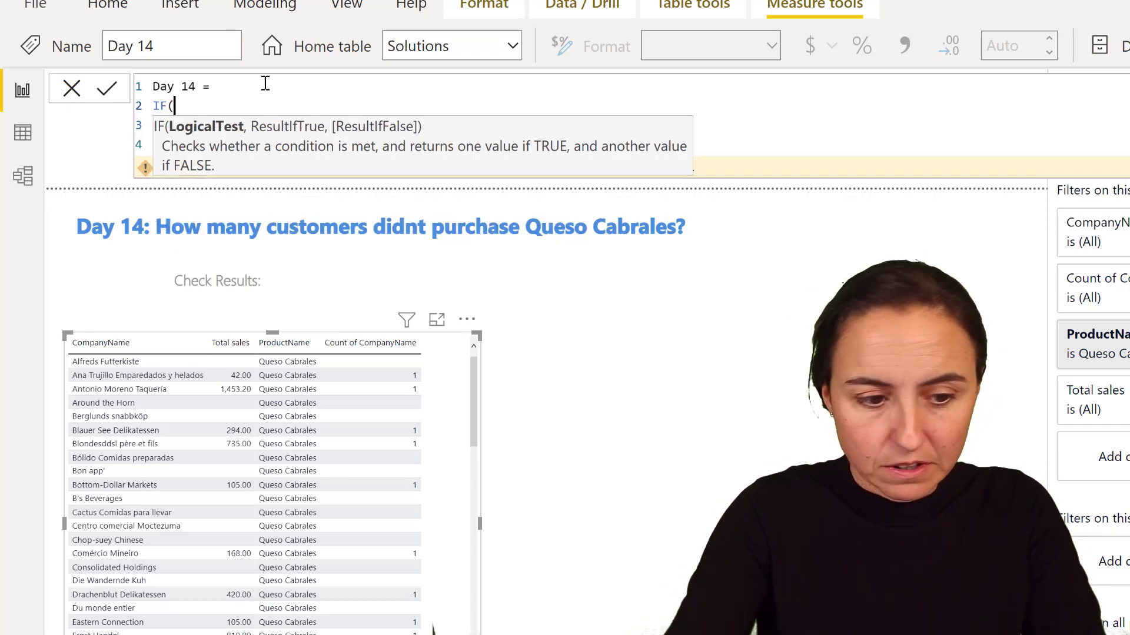
left_click(748, 146)
type(",1")
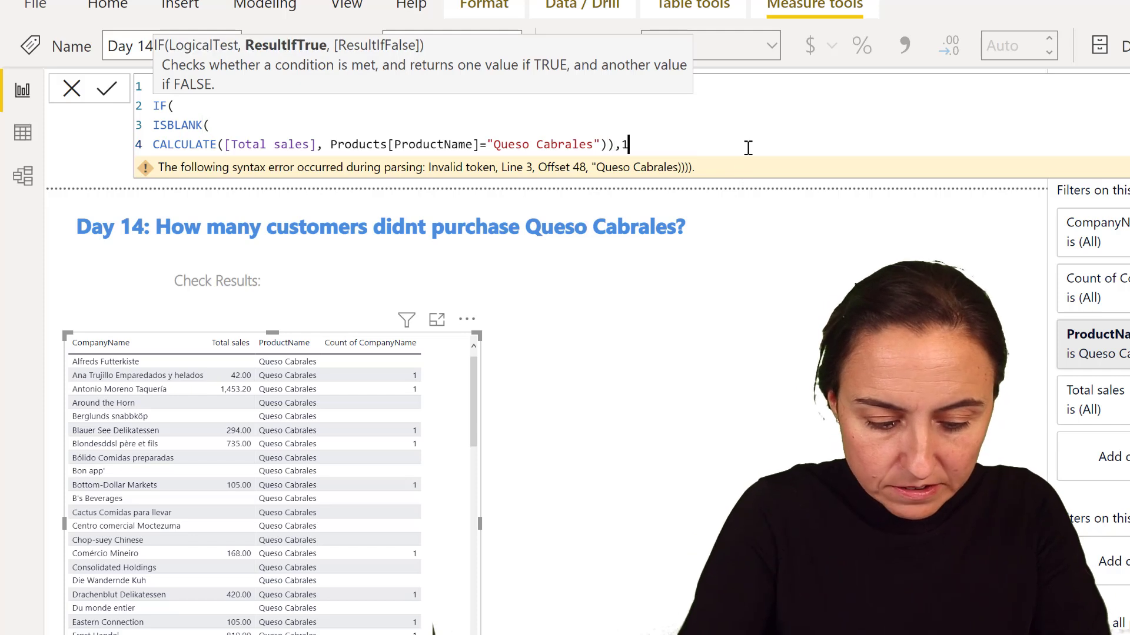
type(", 0)")
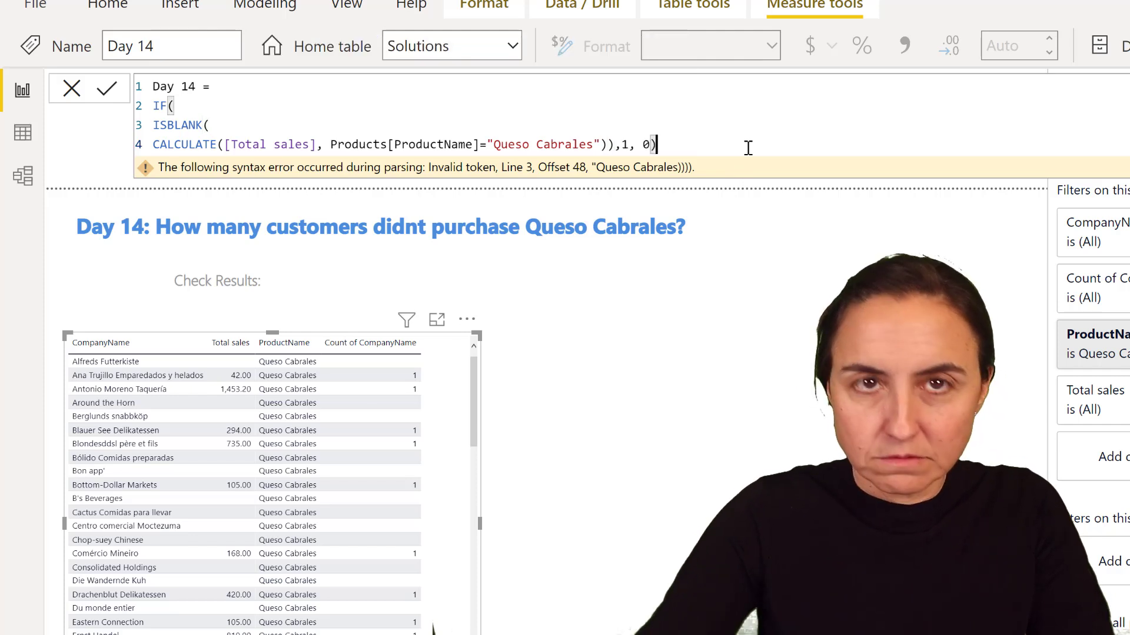
Wrap the whole expression in SUMX(Customers, ...) and commit the Day 14 measure
left_click(333, 85)
key("Return")
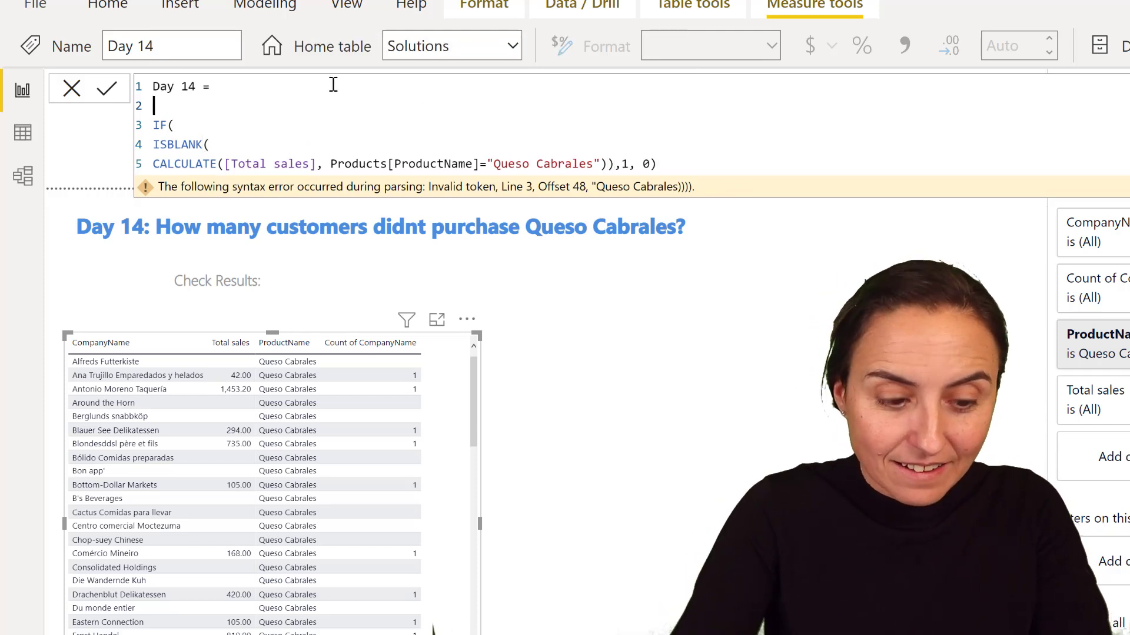
type("SUM(")
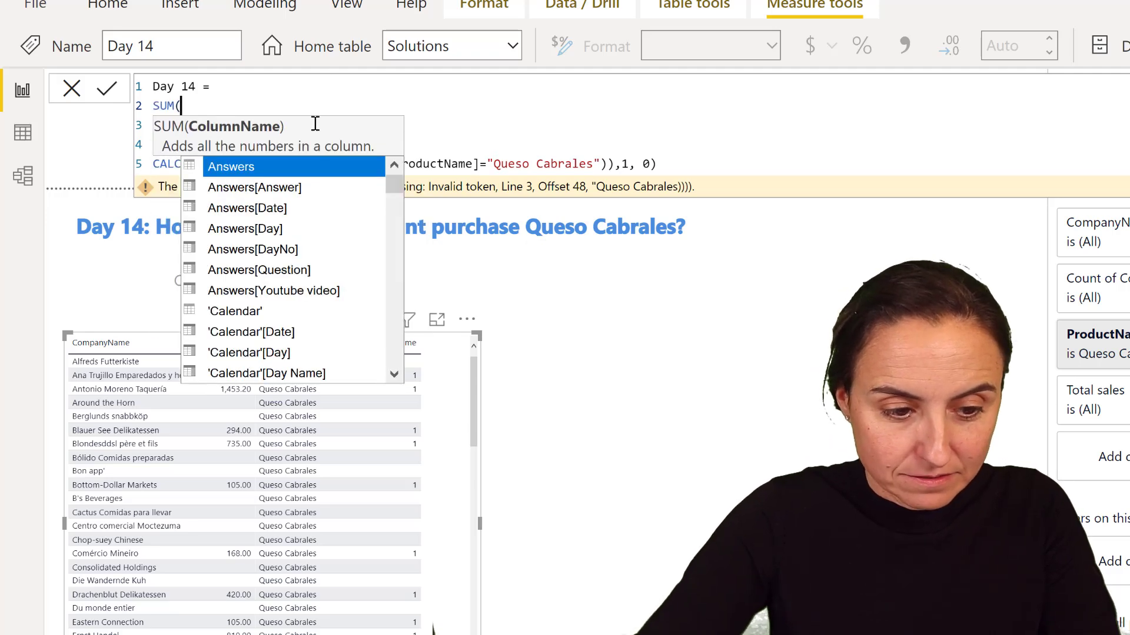
key("BackSpace")
type("X(")
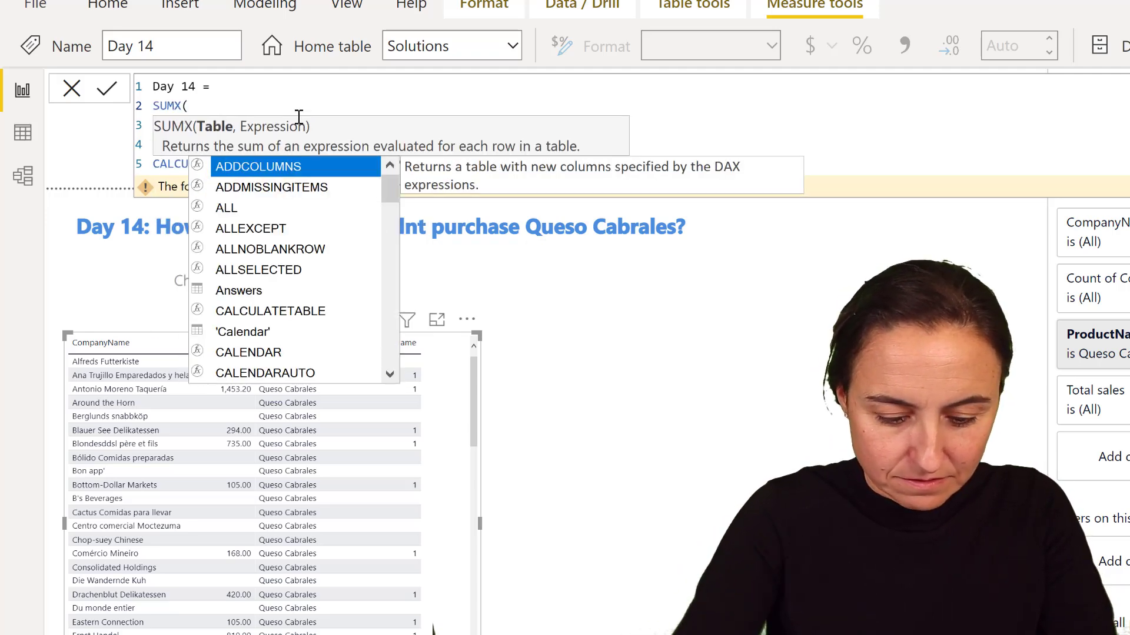
type("Customers,")
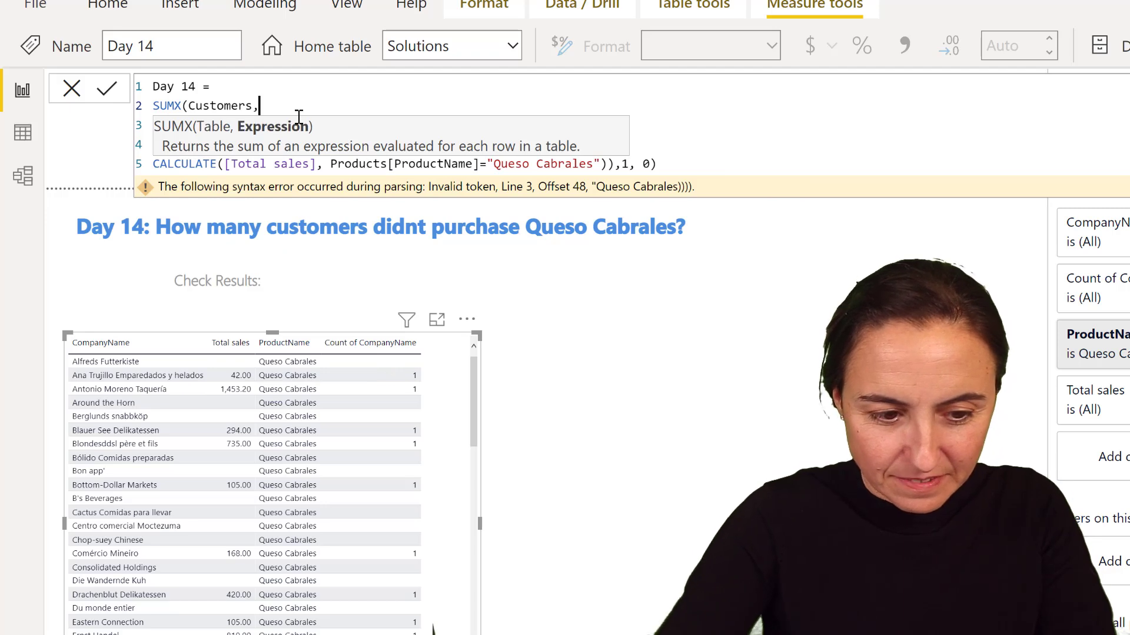
left_click(739, 163)
type(")")
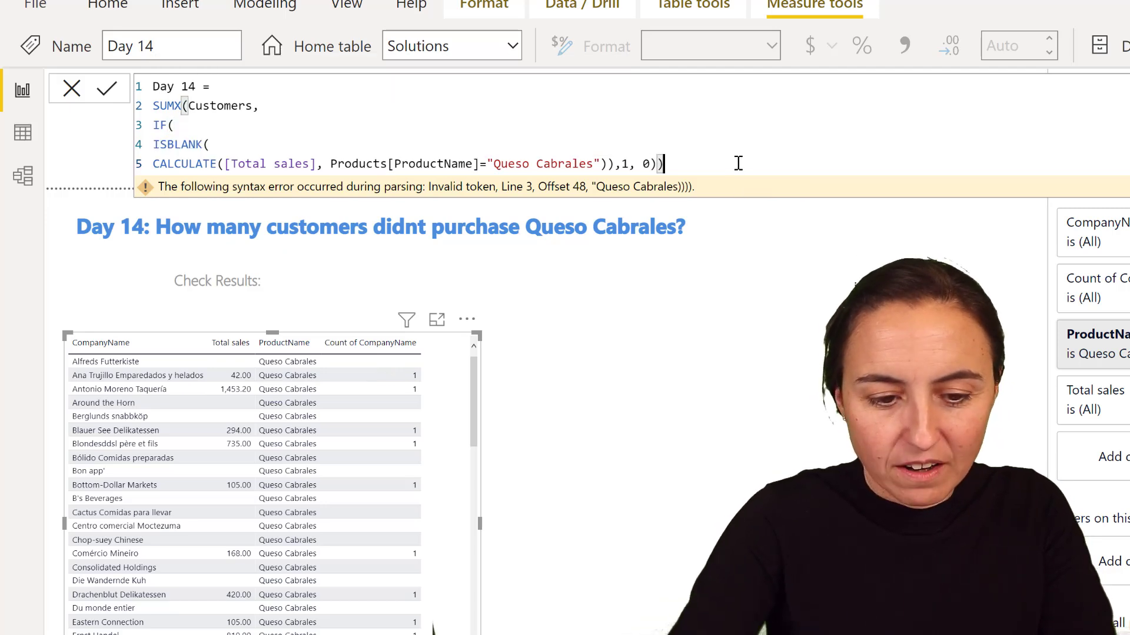
key("Return")
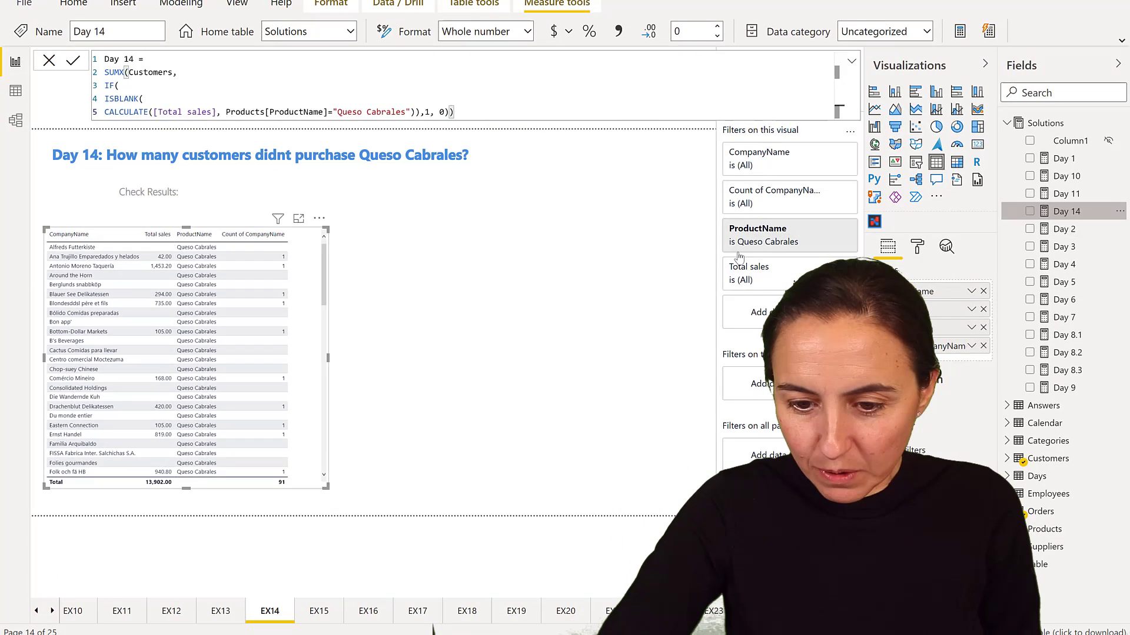
Place the Day 14 measure on the page as a card visual reading 59
left_click_drag(1065, 211, 518, 278)
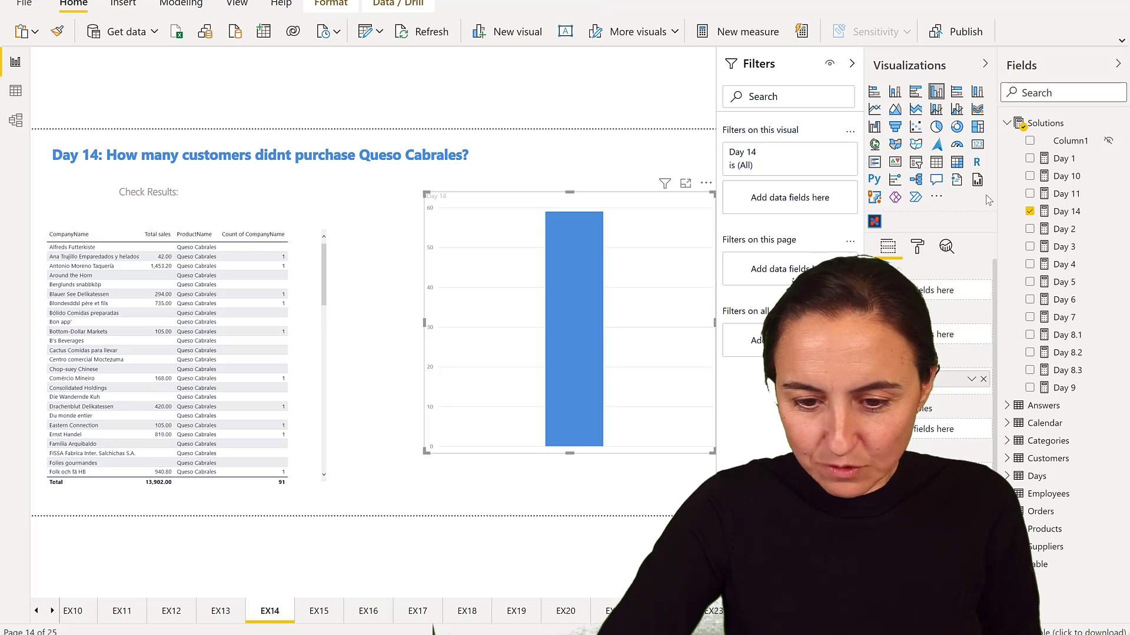
left_click(975, 146)
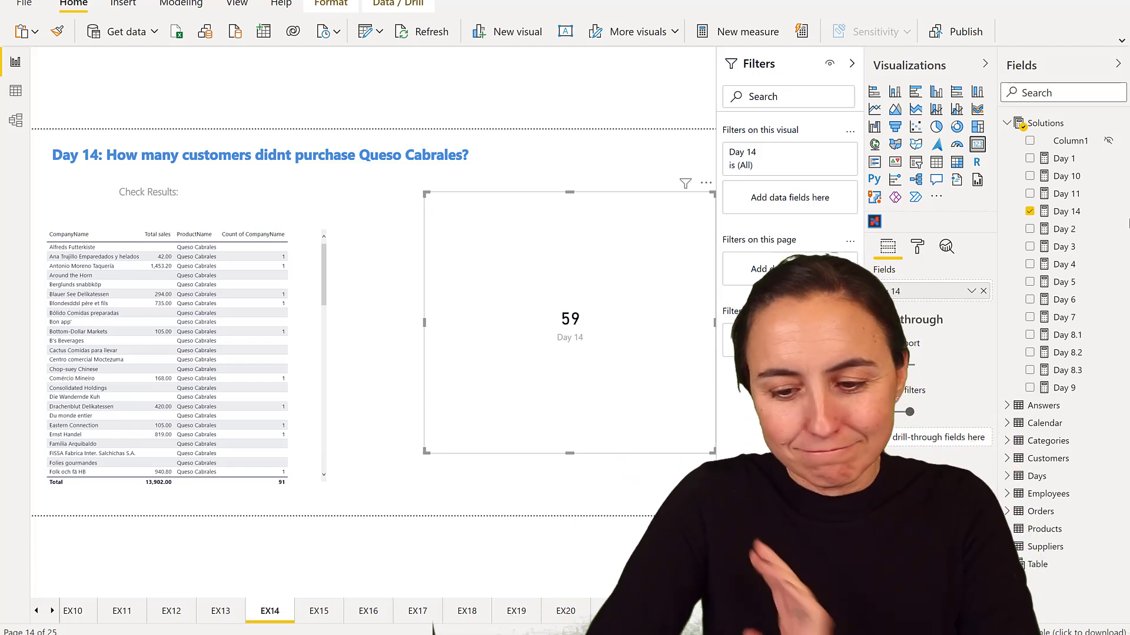
Add a new measure named 'day 14.1' to the Solutions table and begin its formula line
right_click(1050, 125)
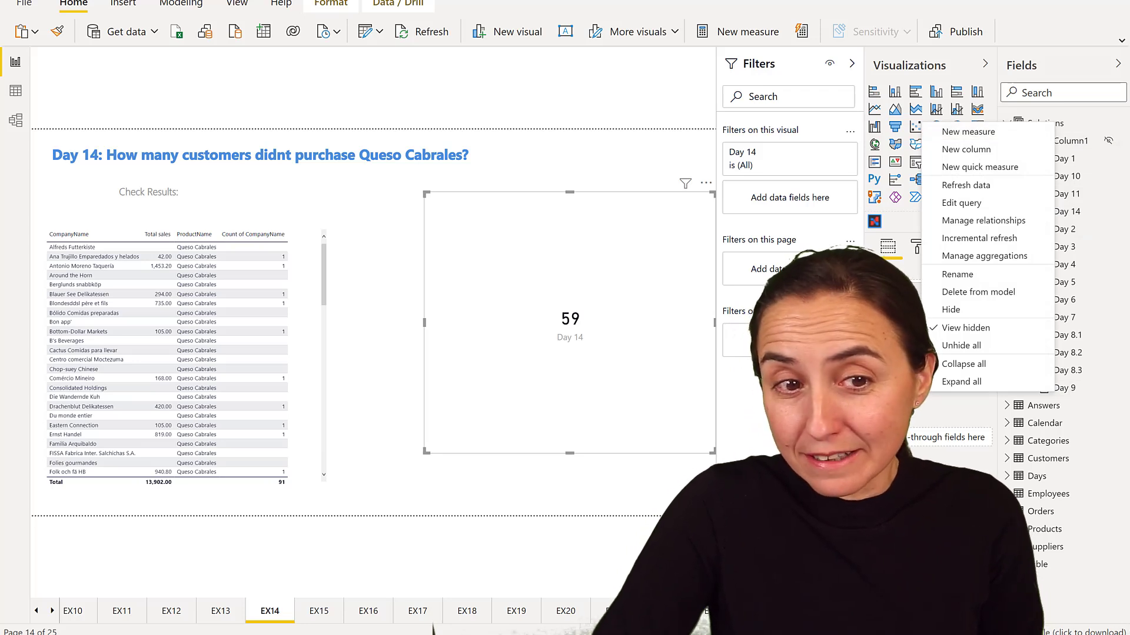
left_click(968, 131)
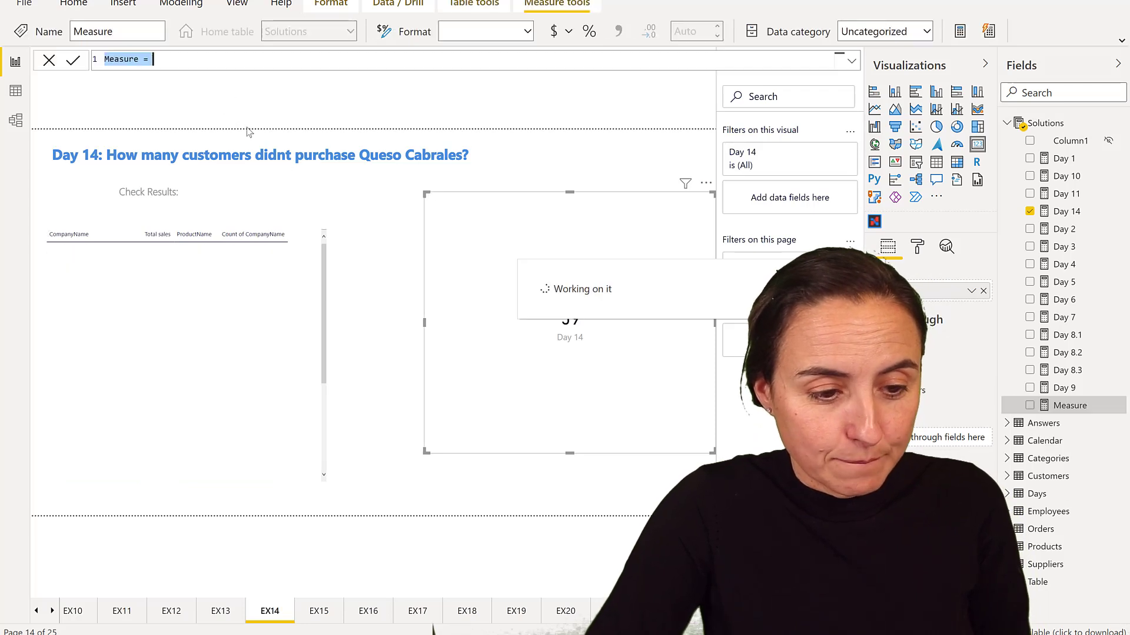
type("day 1")
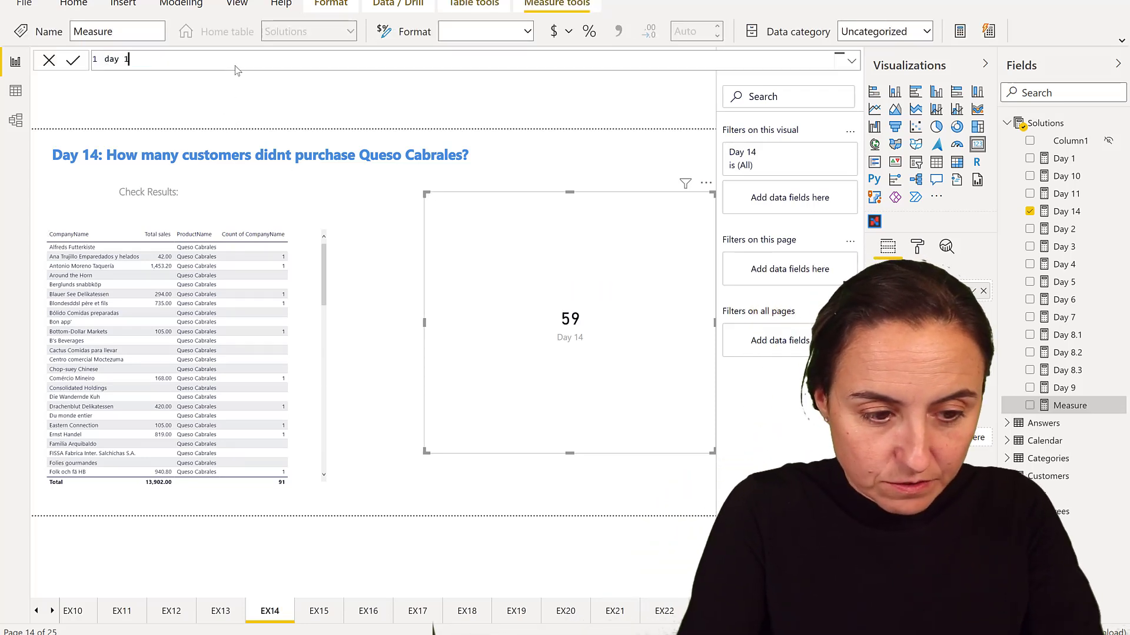
type("4.1 =")
key("shift+Return")
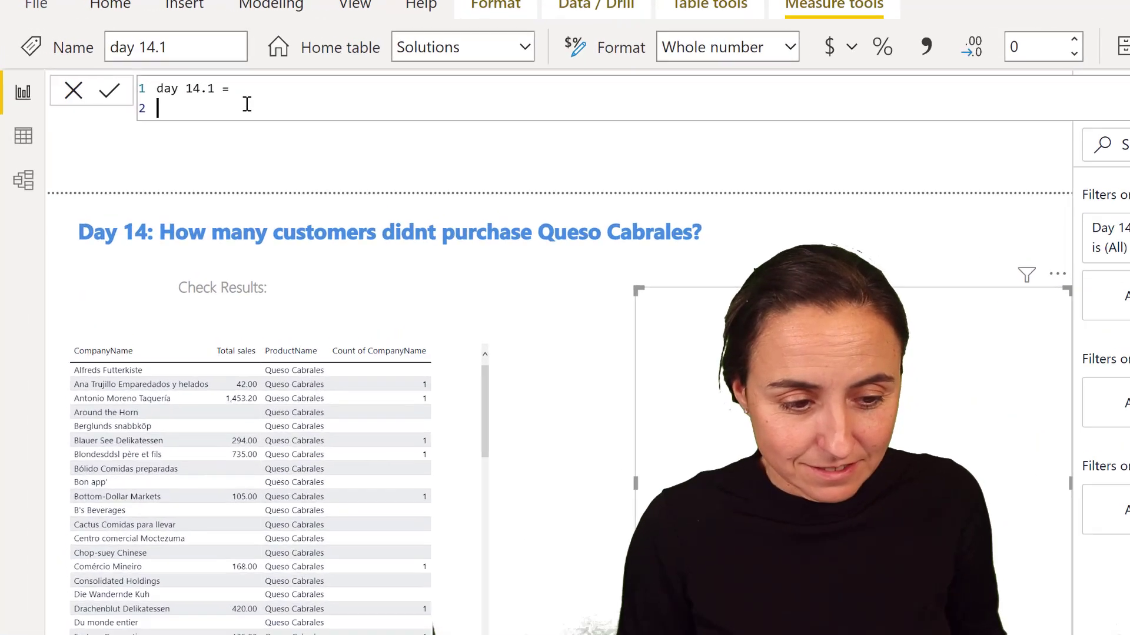
Define VAR allcustomers = VALUES(Customers[CustomerID]) and start the next line
type("ALl")
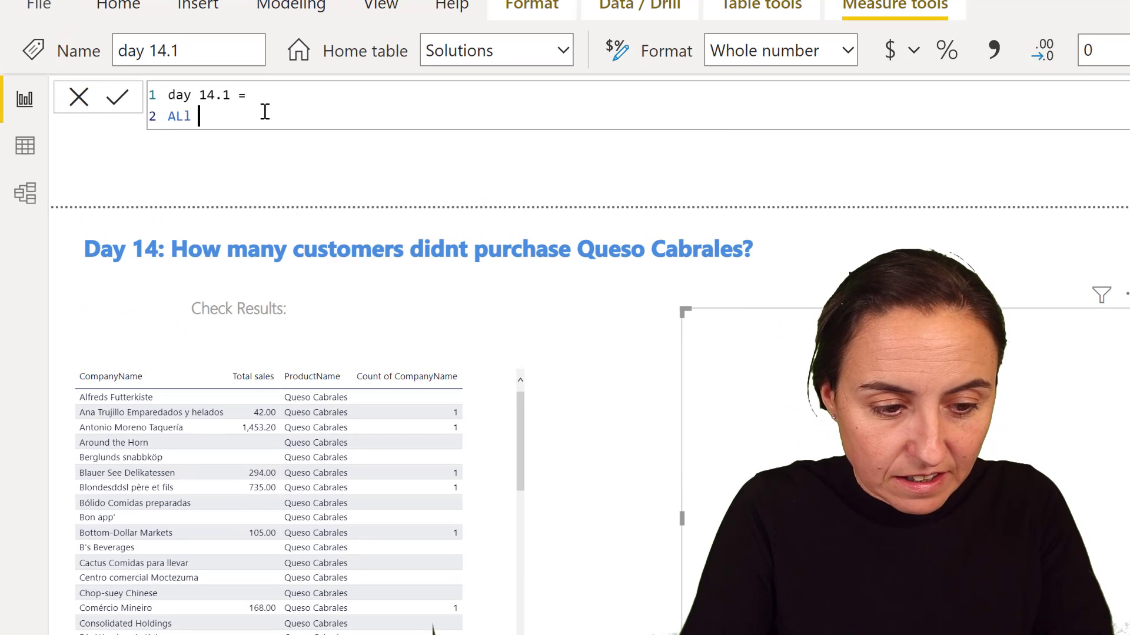
key("BackSpace")
key("BackSpace")
key("BackSpace")
key("BackSpace")
type("VAR allcustomers = valu")
key("Down")
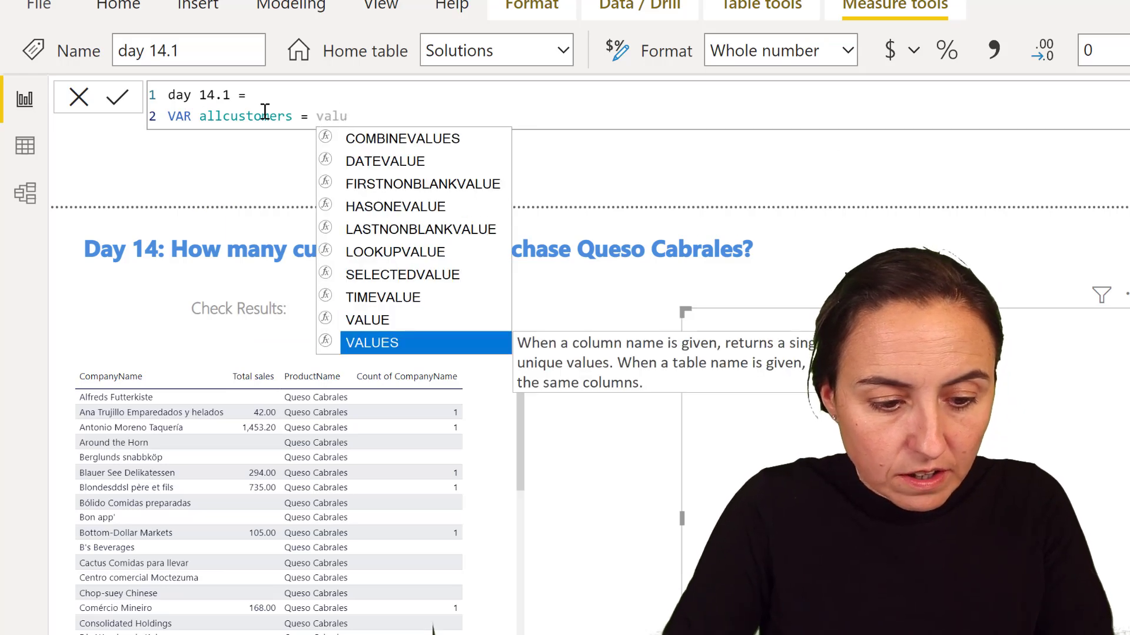
key("Tab")
type("cucs")
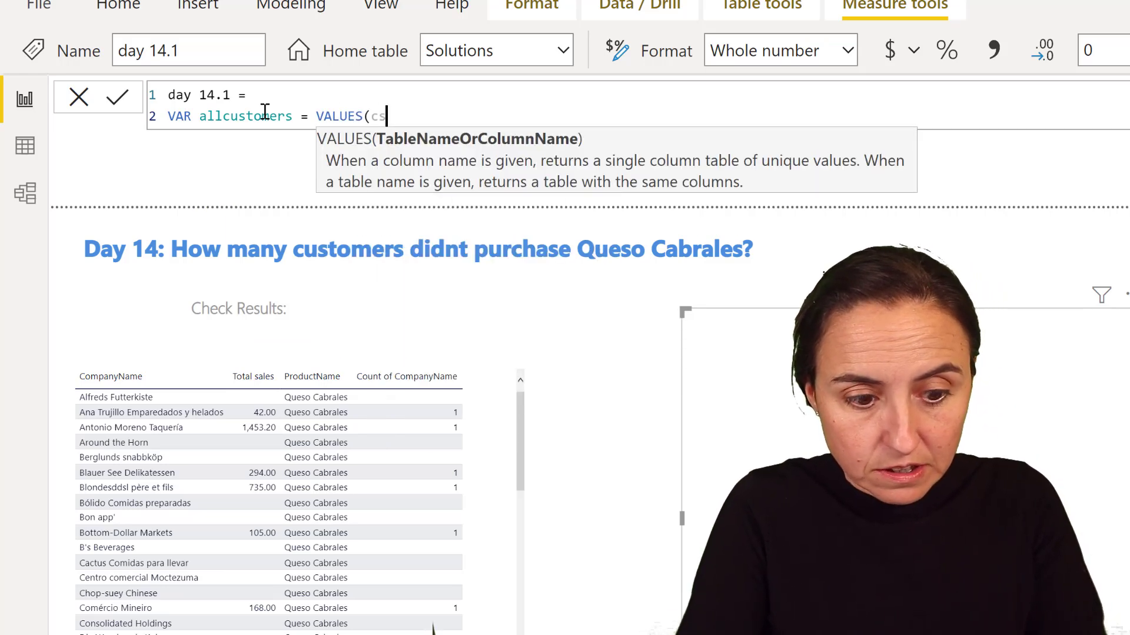
key("BackSpace")
key("BackSpace")
type("st")
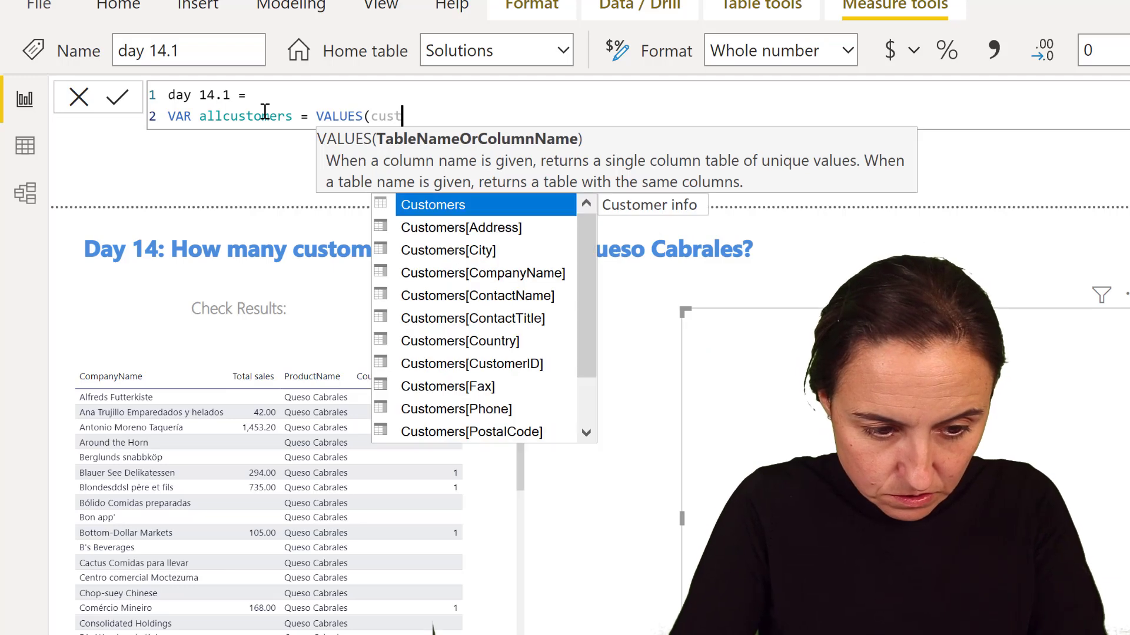
key("Down")
key("Down")
key("Down")
key("Down")
key("Down")
key("Down")
key("Down")
key("Tab")
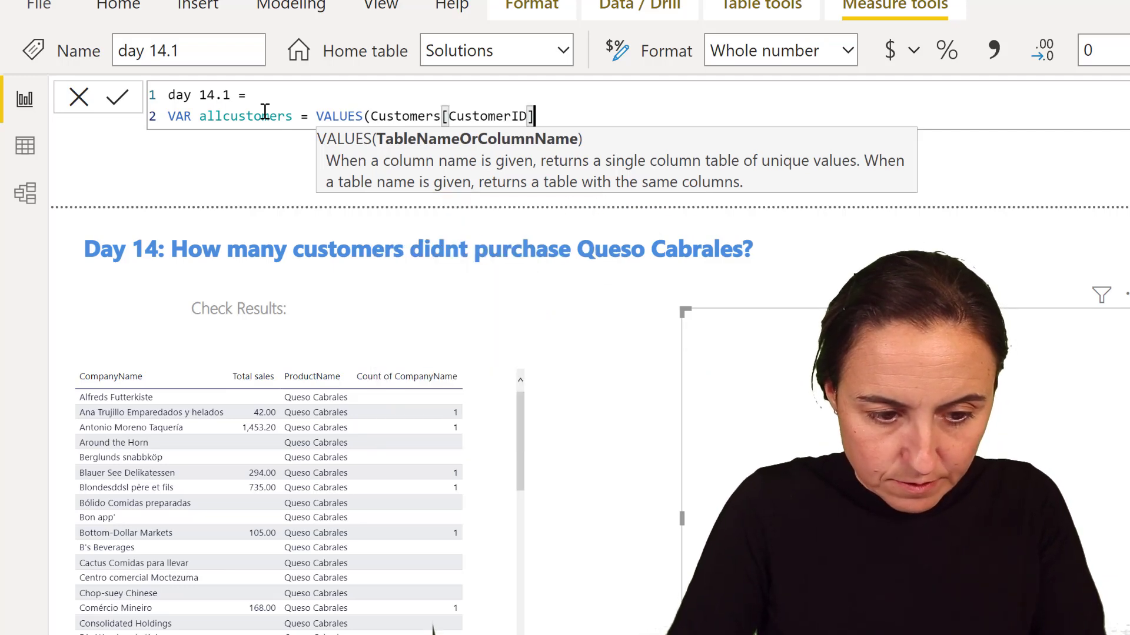
type(")")
key("shift+Return")
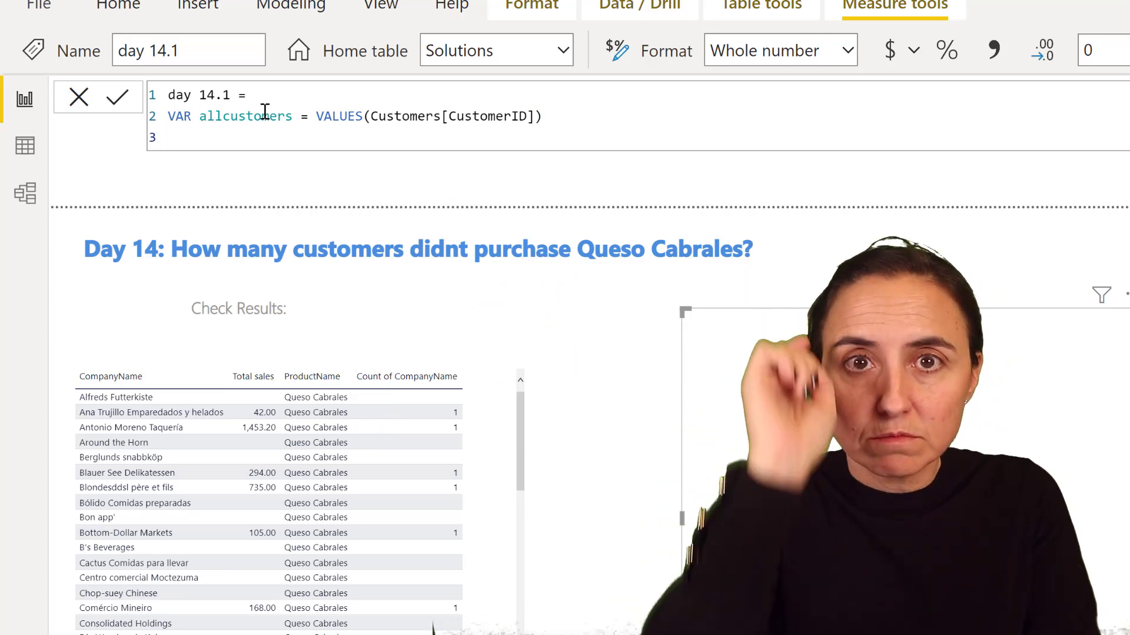
Begin VAR QCCustomers = CALCULATETABLE(VALUES(Orders[CustomerID]) as the second variable
type("VA")
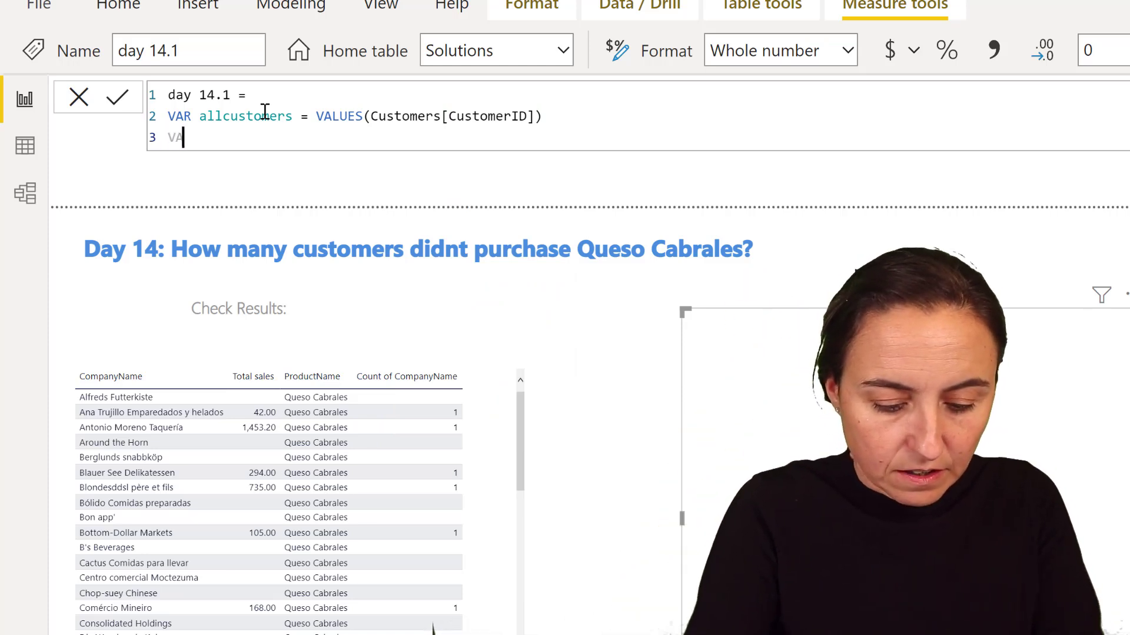
type("R ")
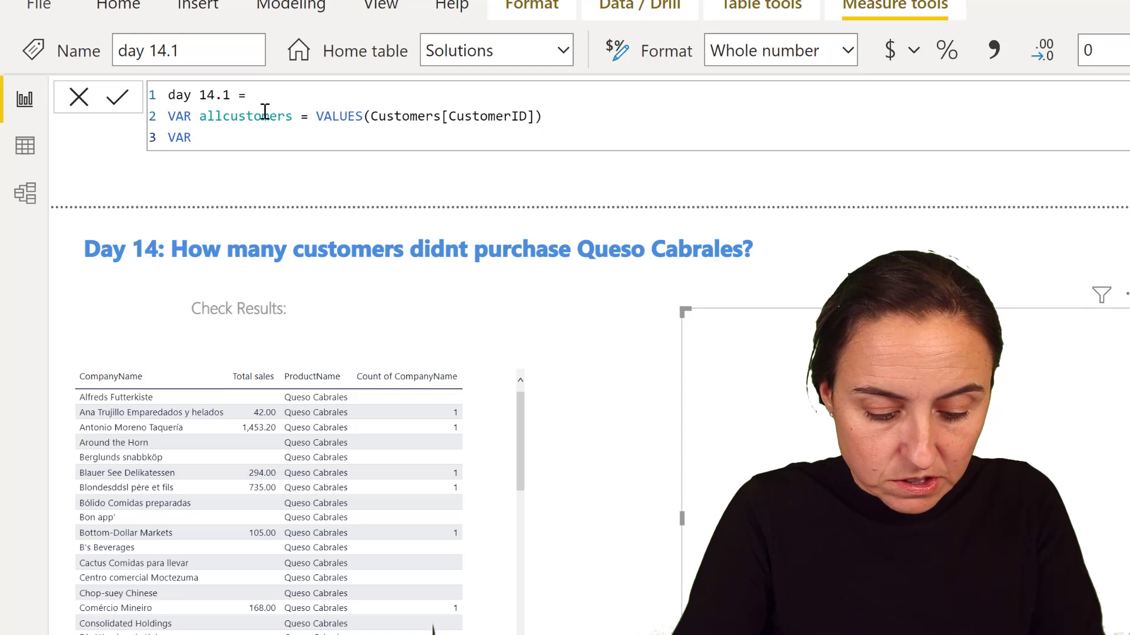
type("QCCustomers")
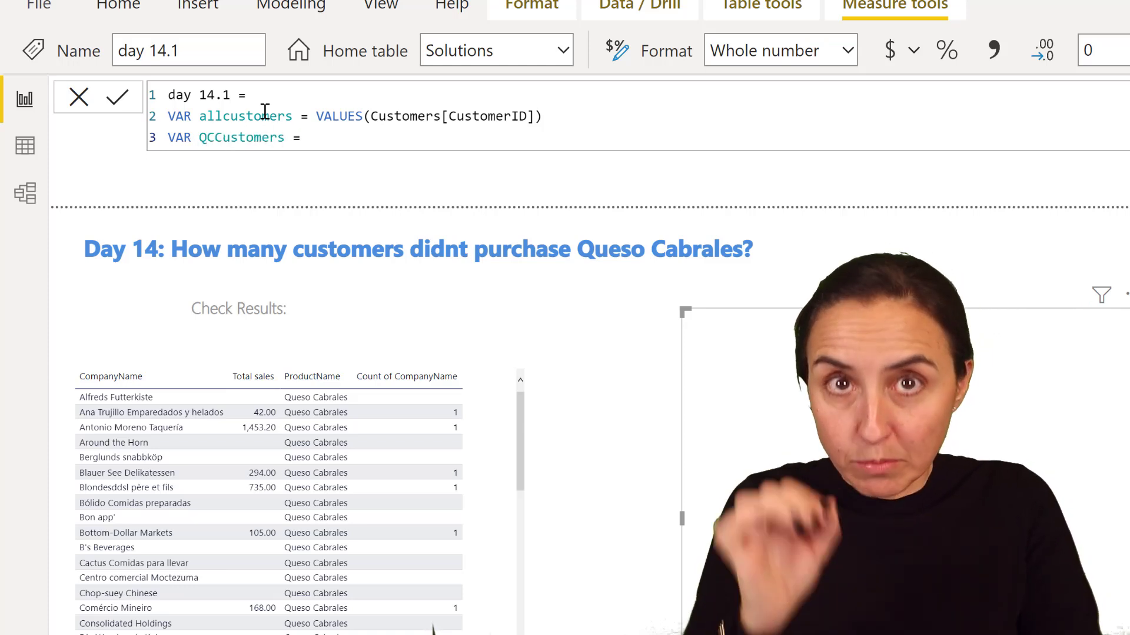
type(" = cal")
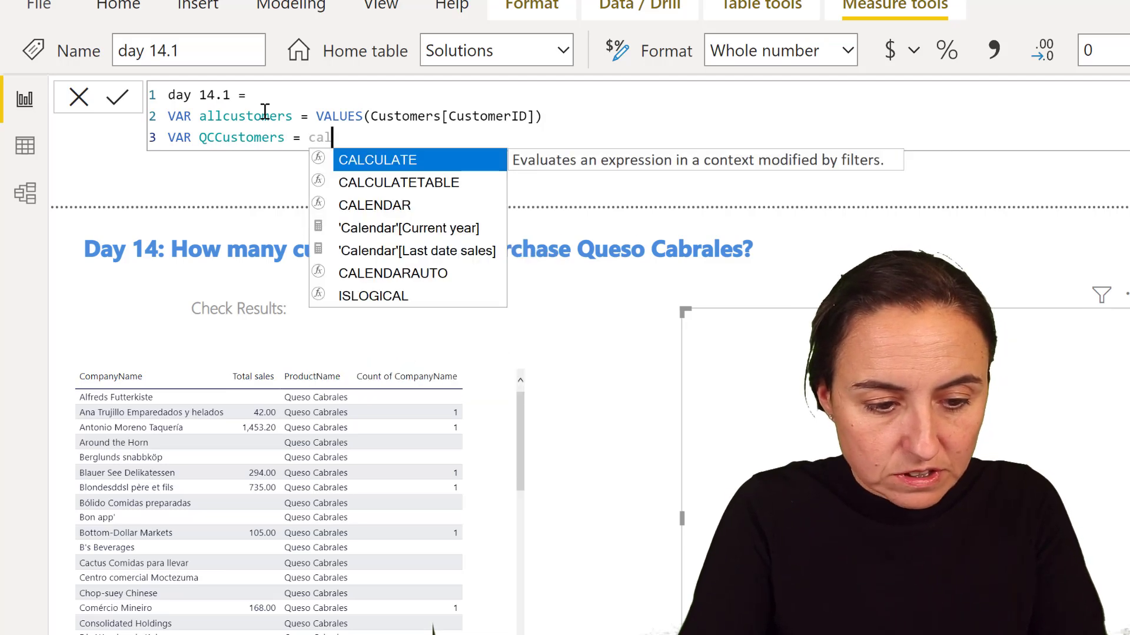
key("Down")
key("Tab")
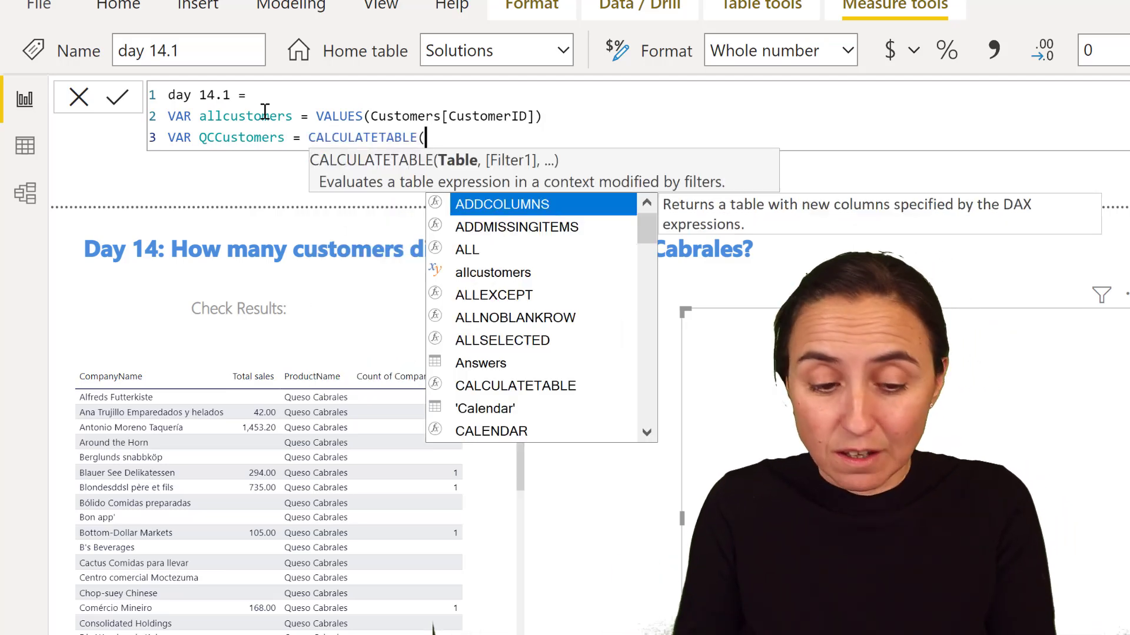
type("val")
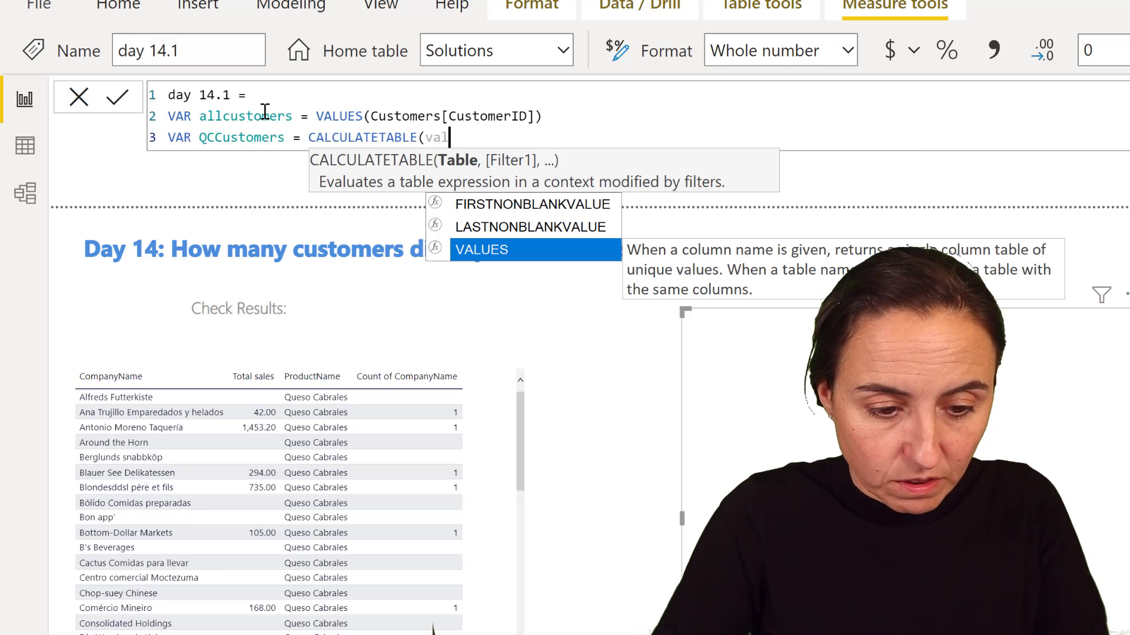
key("Tab")
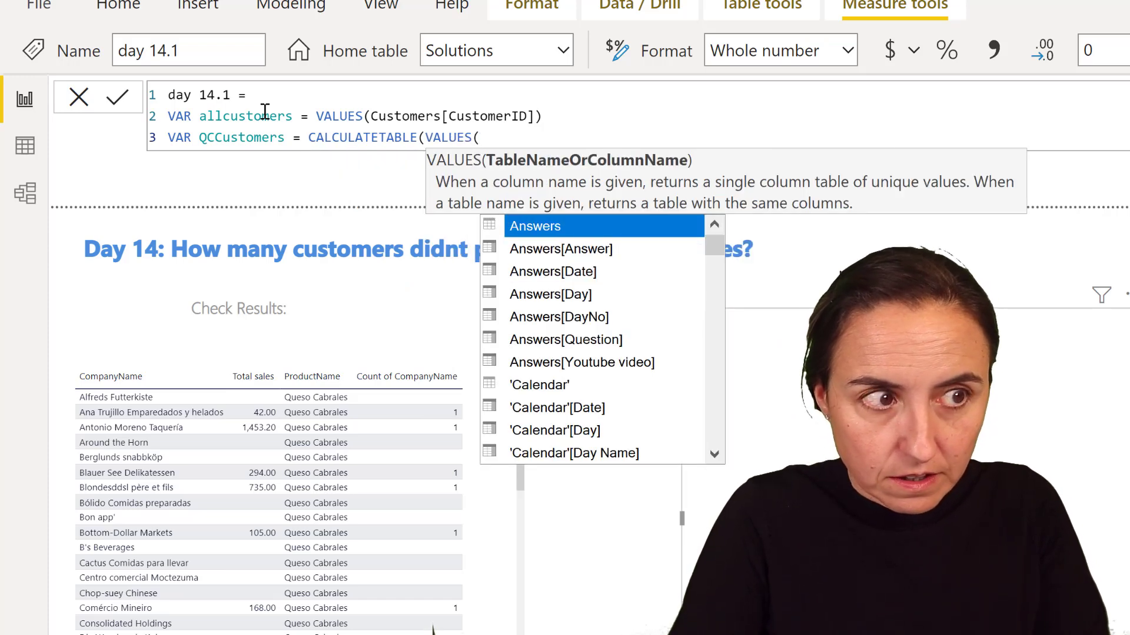
type("or")
key("Down")
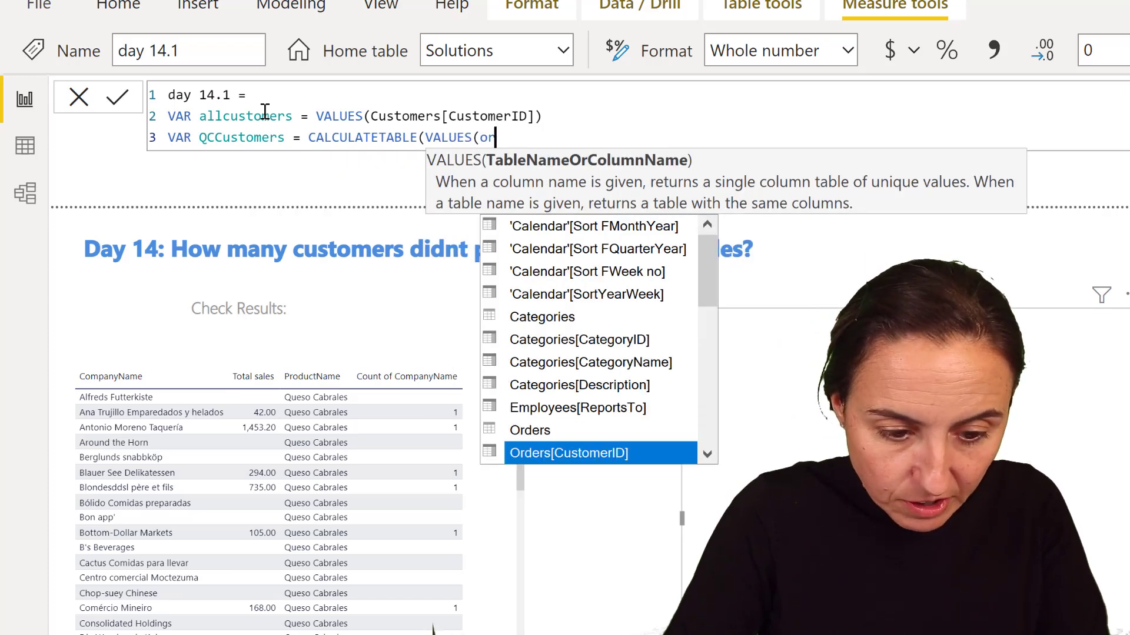
key("Tab")
Complete QCCustomers with FILTER(ALL(Orders), Orders[ProductID]=11) and start a new line
type(")")
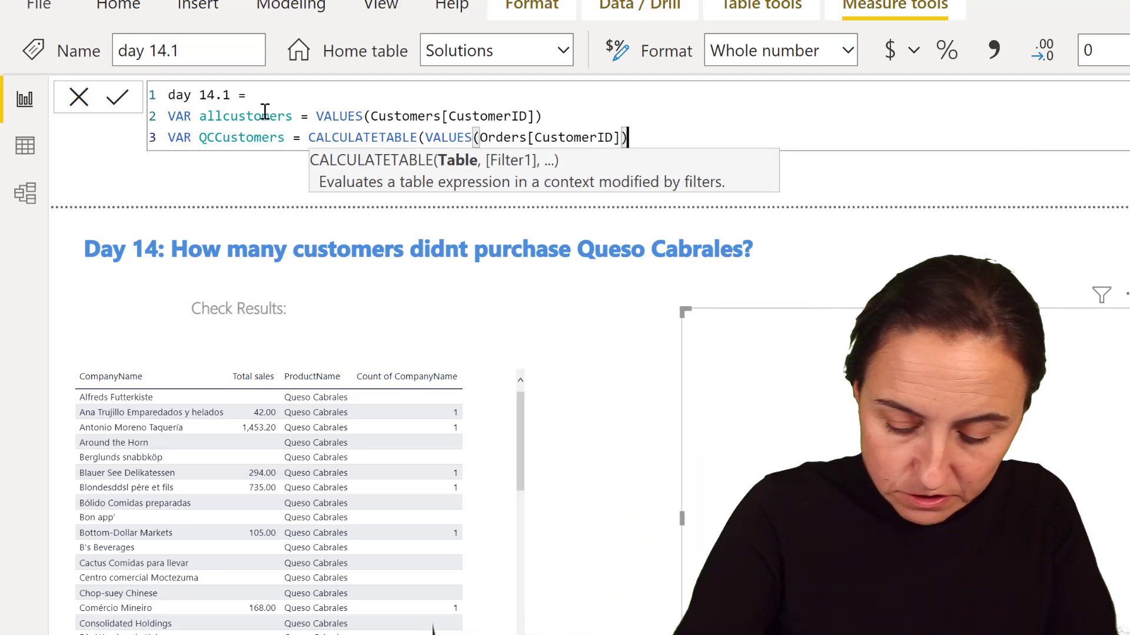
type(", ")
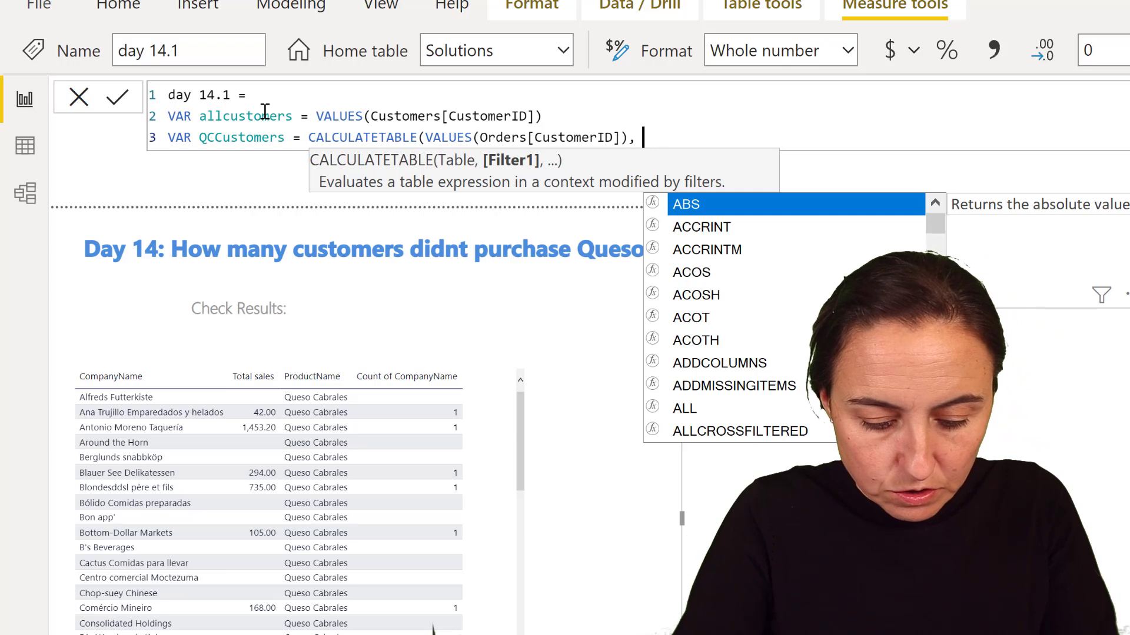
type("FI")
key("Tab")
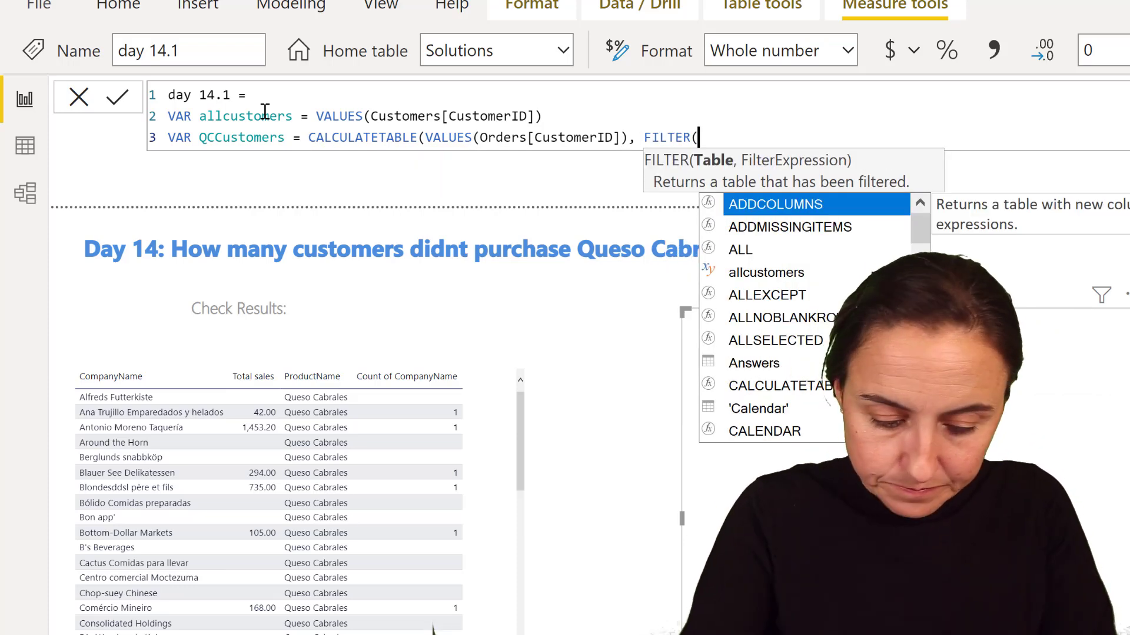
type("all")
key("Tab")
type("ord")
key("Tab")
type(")")
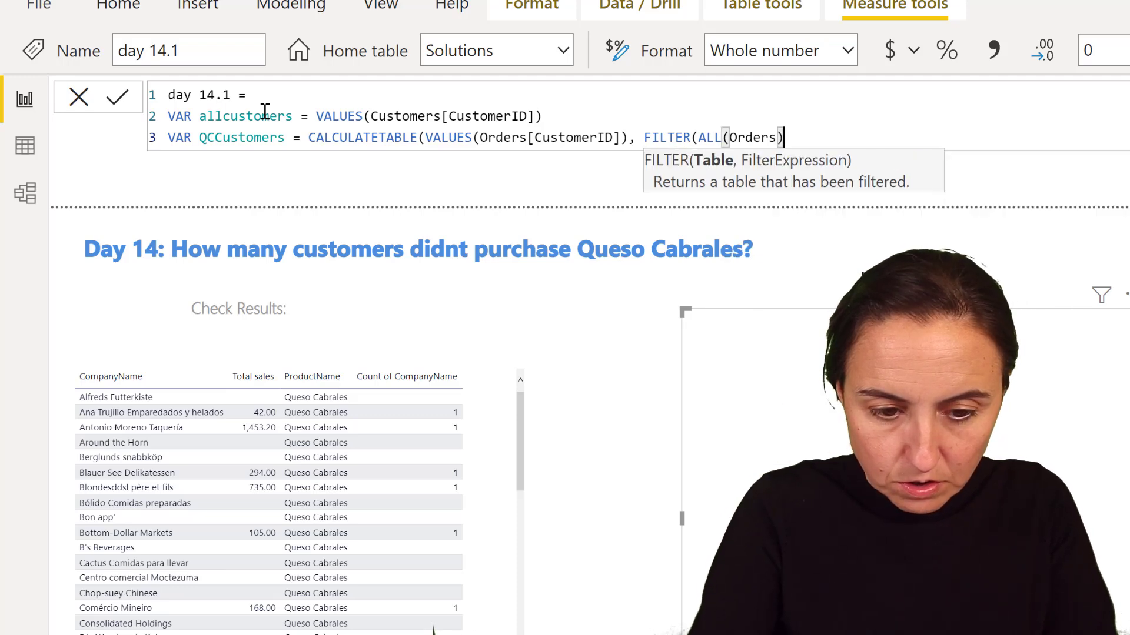
type(", prod")
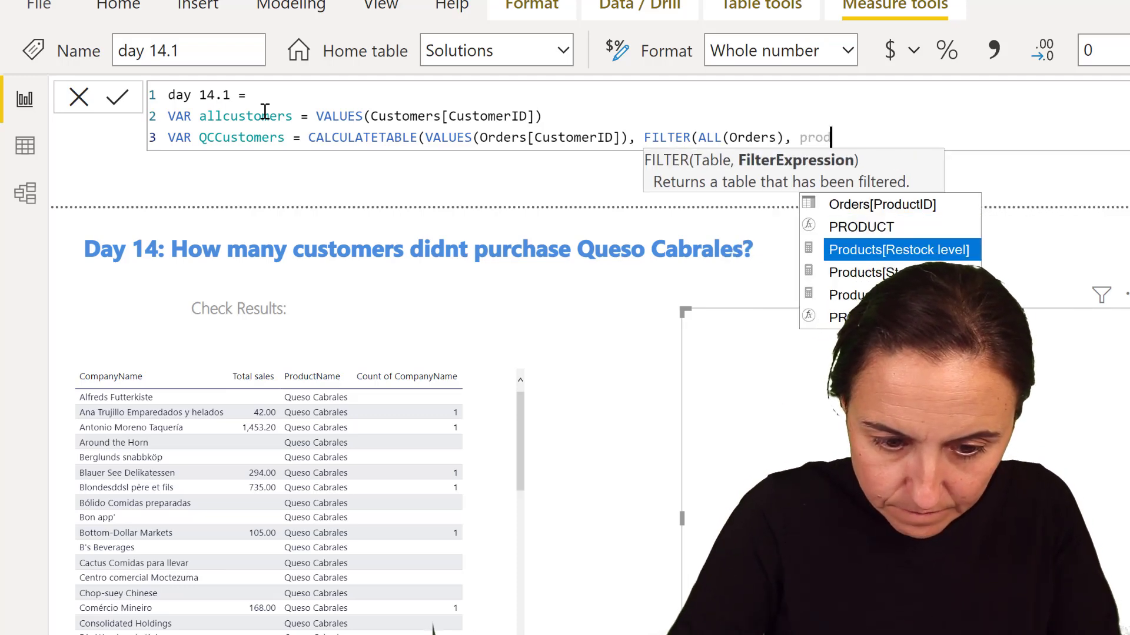
key("Up")
key("Down")
key("Up")
key("Up")
key("Tab")
type("=11")
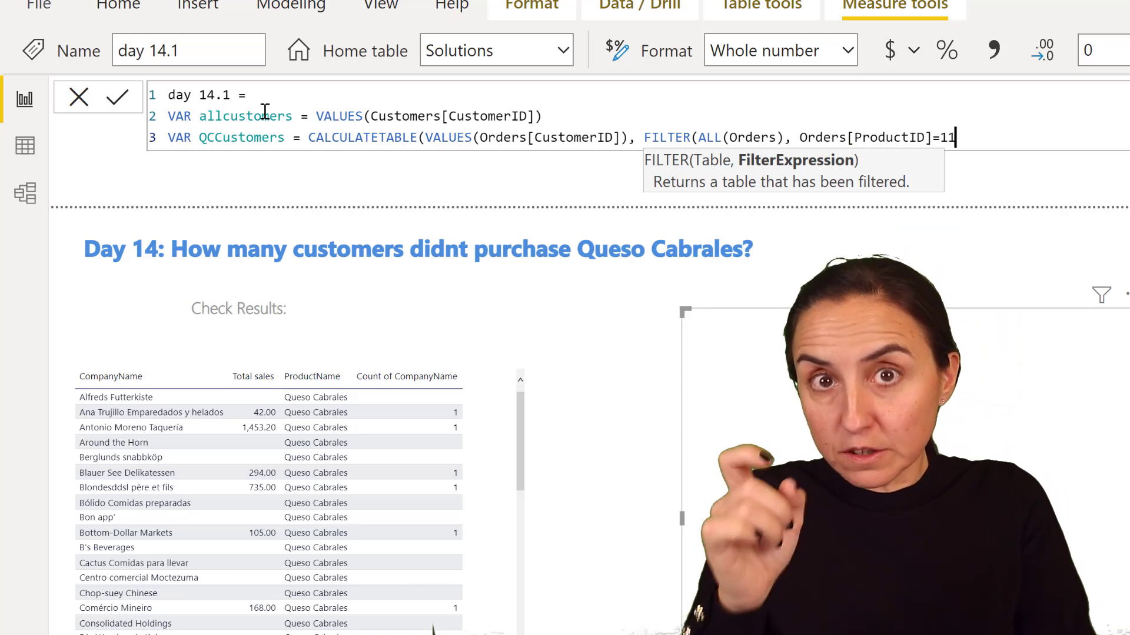
type("))")
key("shift+Return")
Add return CALCULATE(DISTINCTCOUNT(Customers[CustomerID]), as the measure's result expression
type("return")
key("shift+Return")
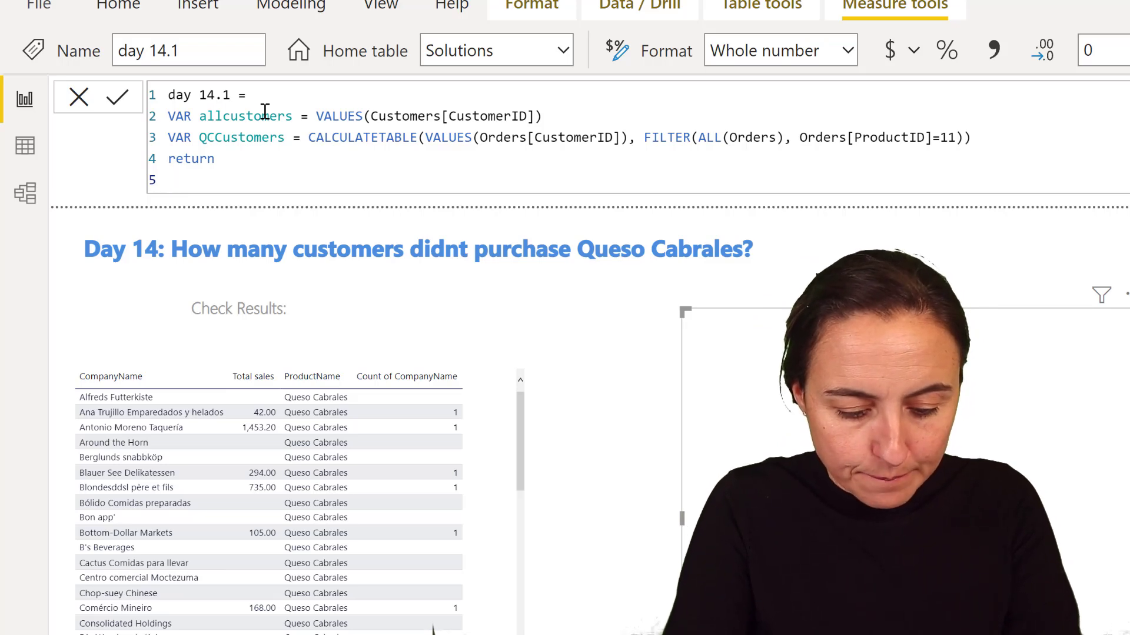
type("CALCULATE(")
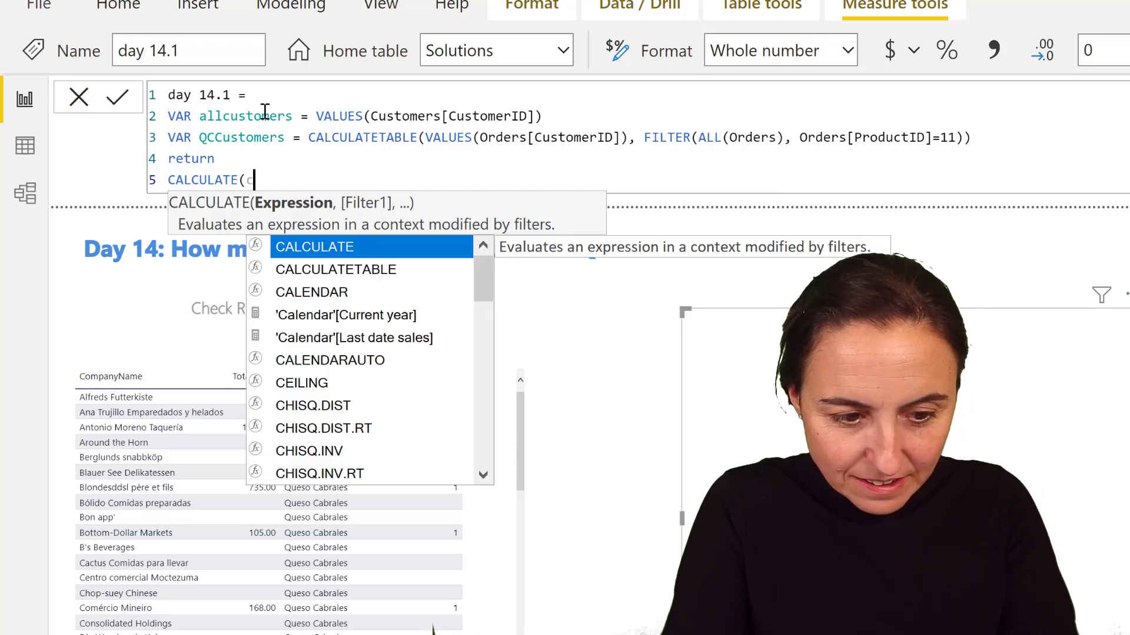
type("dis")
key("Down")
key("Down")
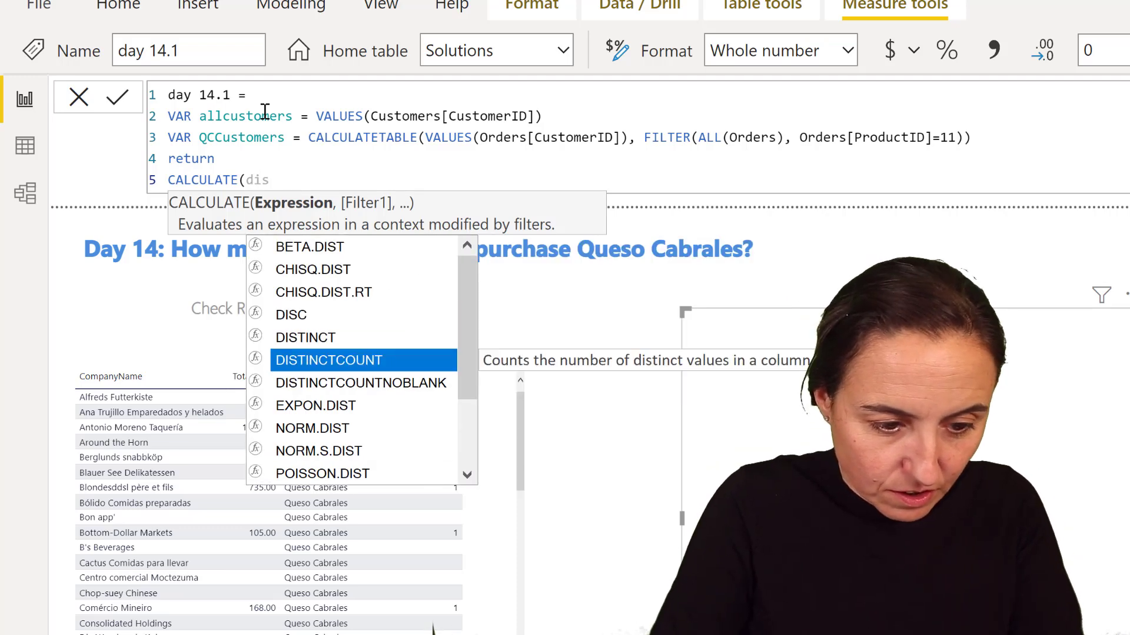
key("Tab")
type("cust")
key("Down")
key("Down")
key("Down")
key("Down")
key("Down")
key("Down")
key("Down")
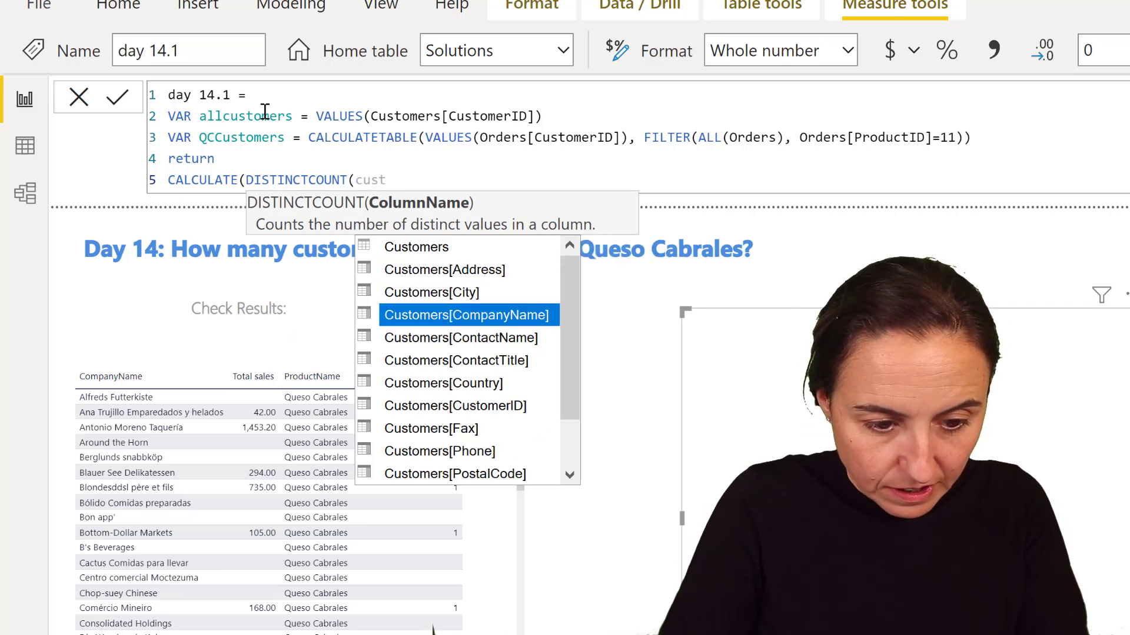
key("Tab")
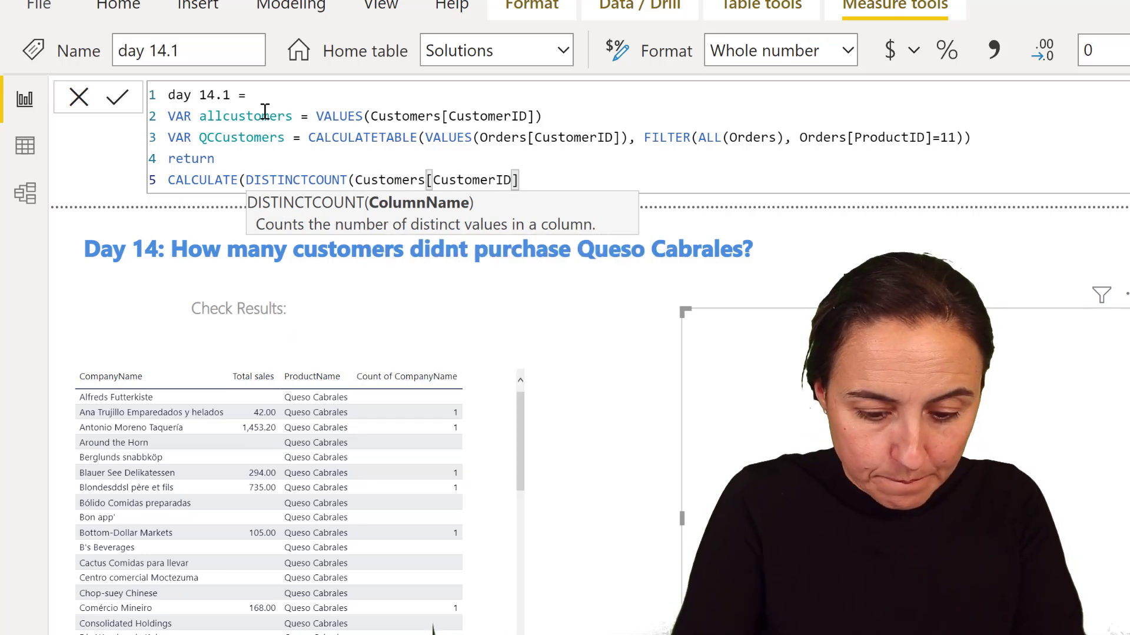
type(",")
key("shift+Return")
Finish with EXCEPT(allcustomers, QCCustomers)) as the filter and commit the day 14.1 measure
type("exc")
key("Tab")
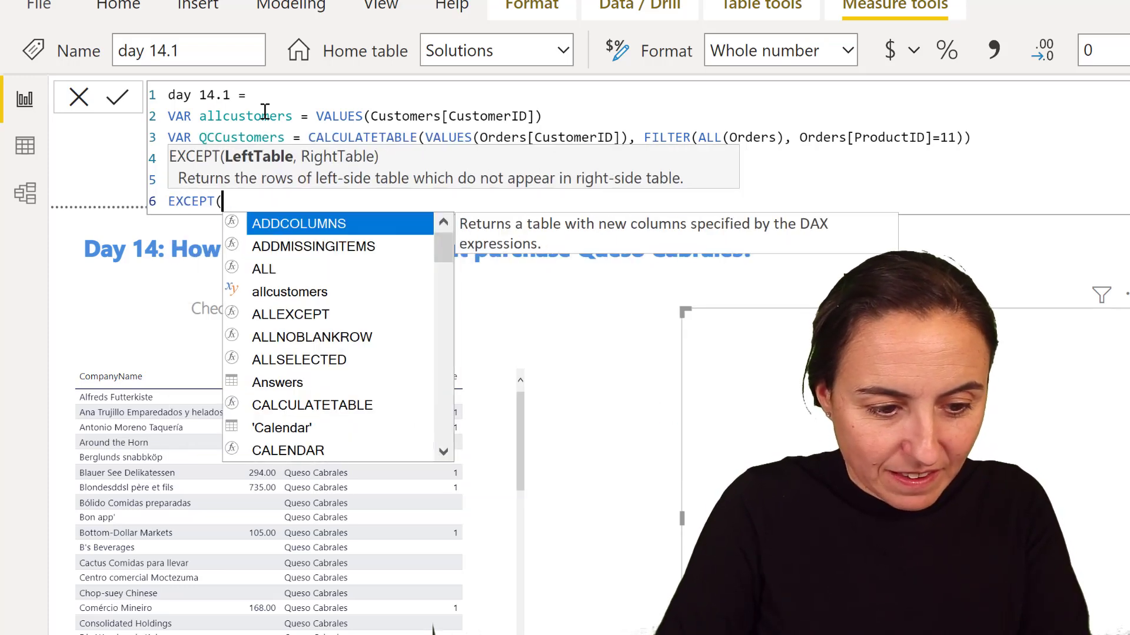
type("all")
key("Down")
key("Tab")
type(", q")
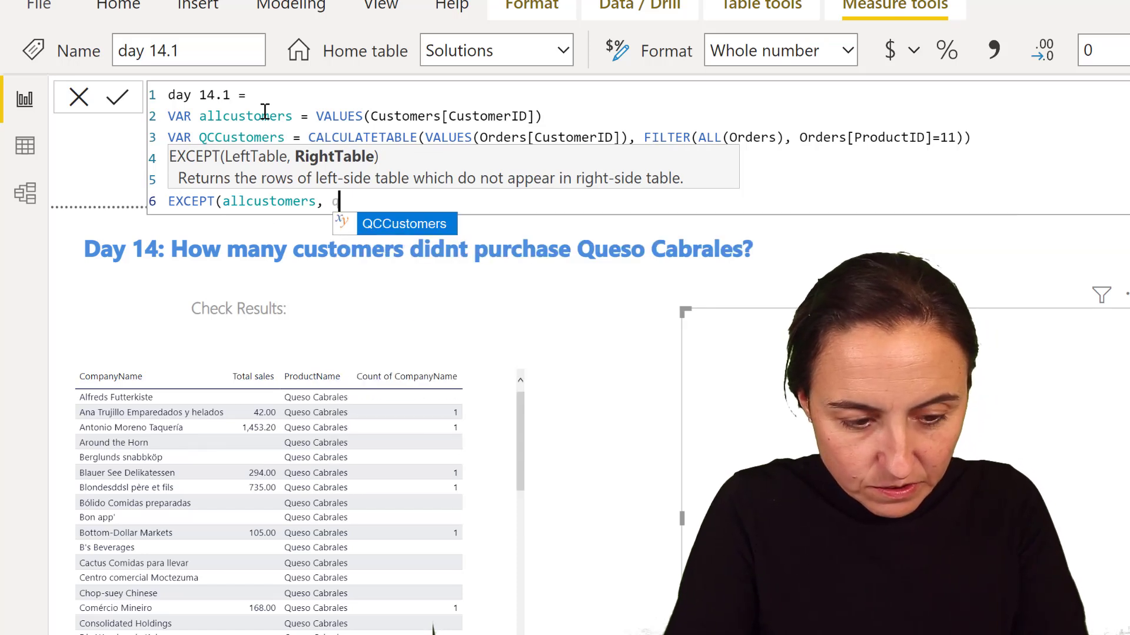
type("c")
key("Tab")
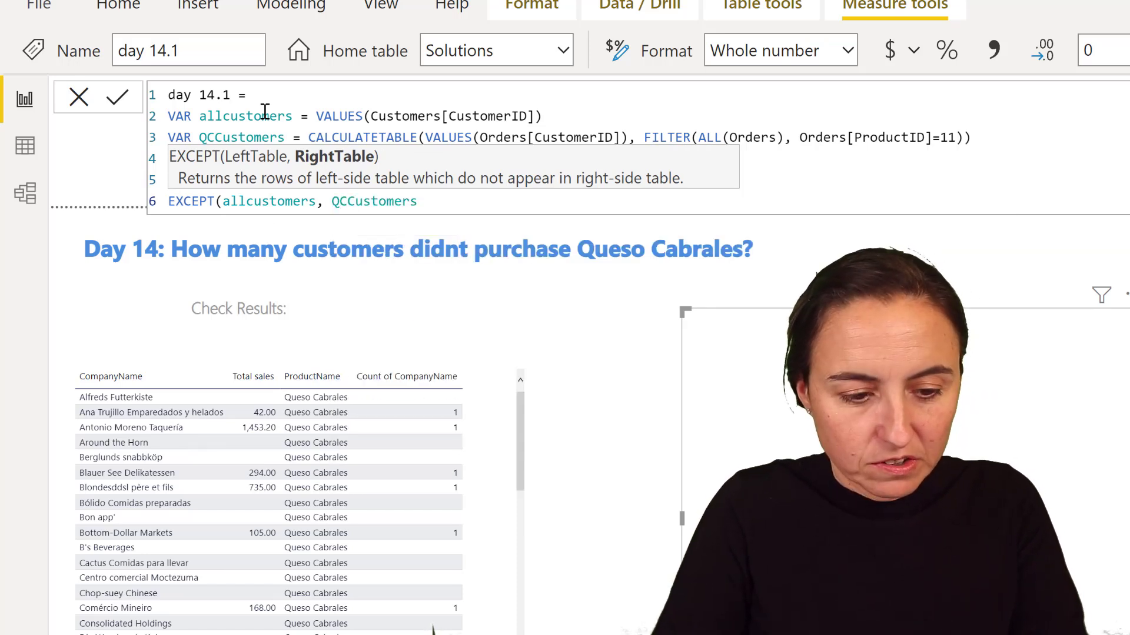
type(")")
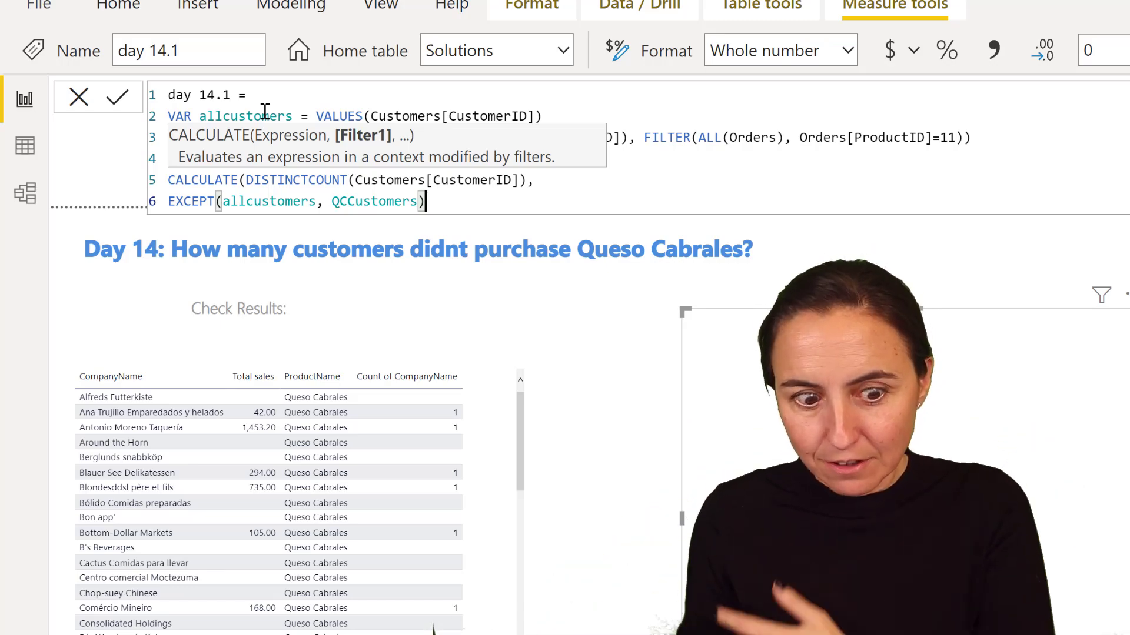
key("Return")
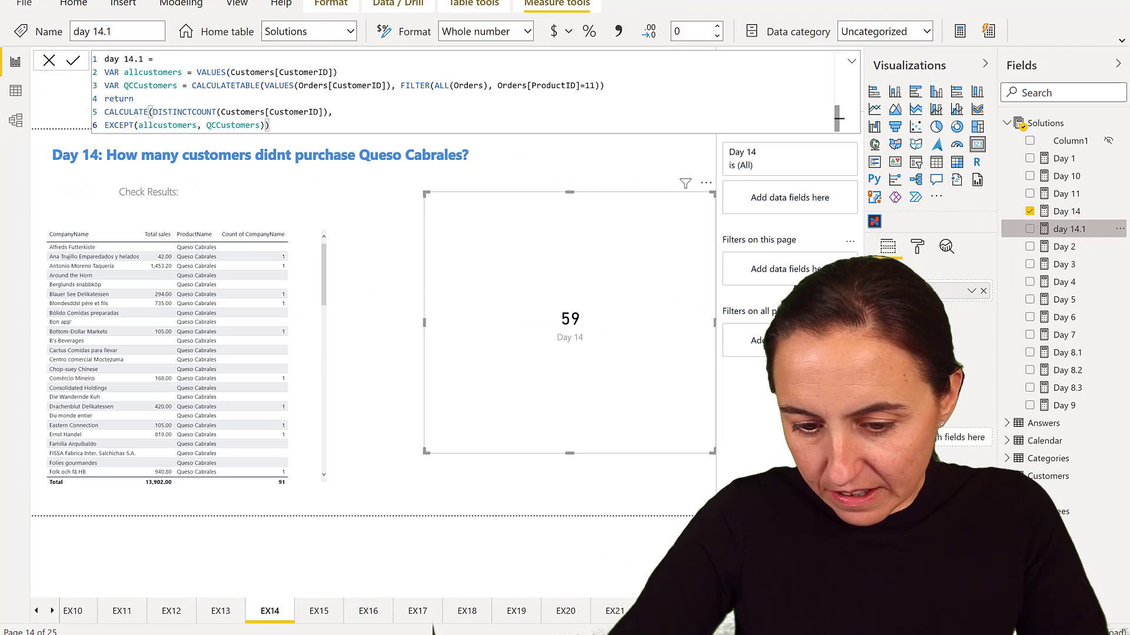
Swap the card's field to the day 14.1 measure, confirming the same result of 59
left_click(1029, 229)
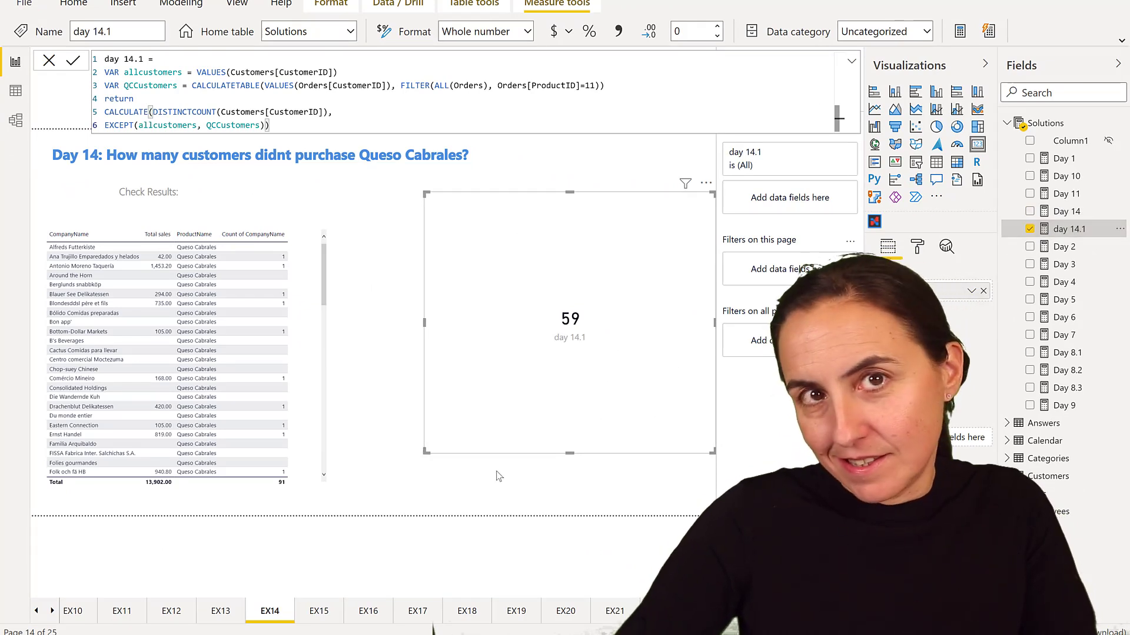